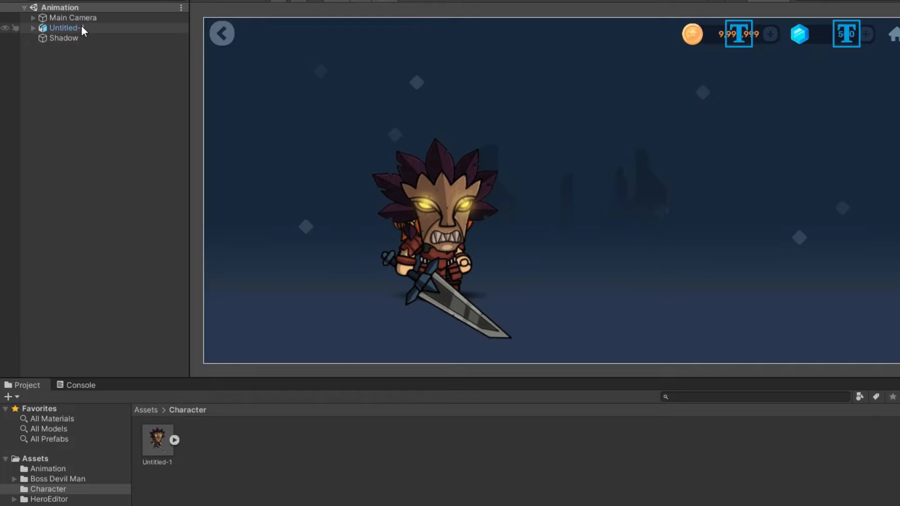
# Open the Untitled-1 character file from the Character folder in the Sprite Editor and switch to the Skinning Editor.
pyautogui.click(81, 27)
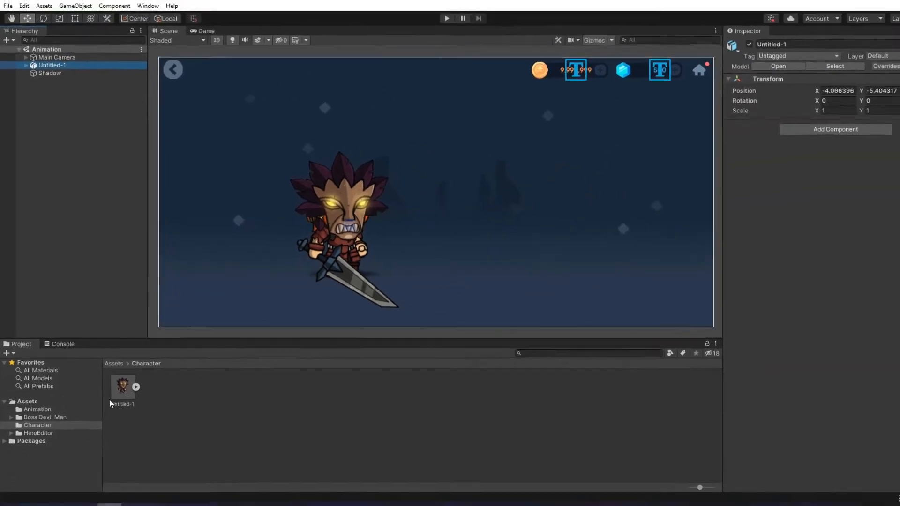
pyautogui.click(153, 434)
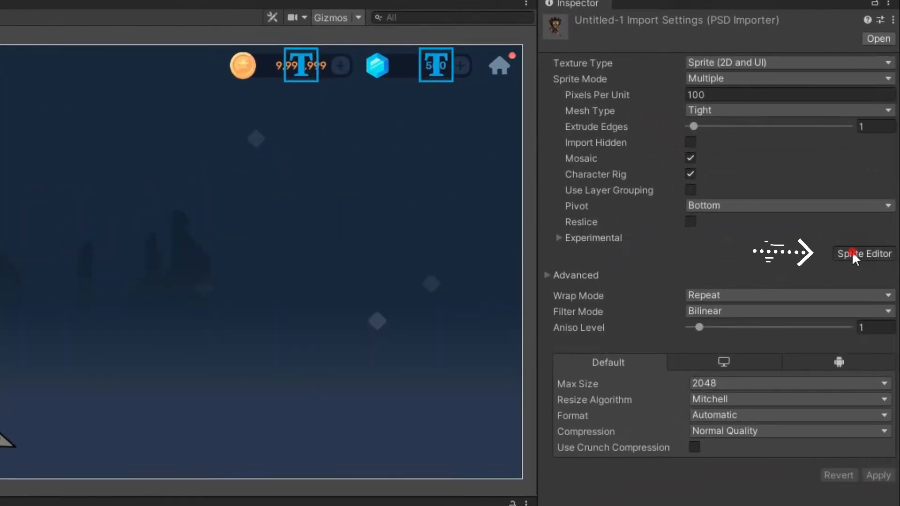
pyautogui.click(852, 253)
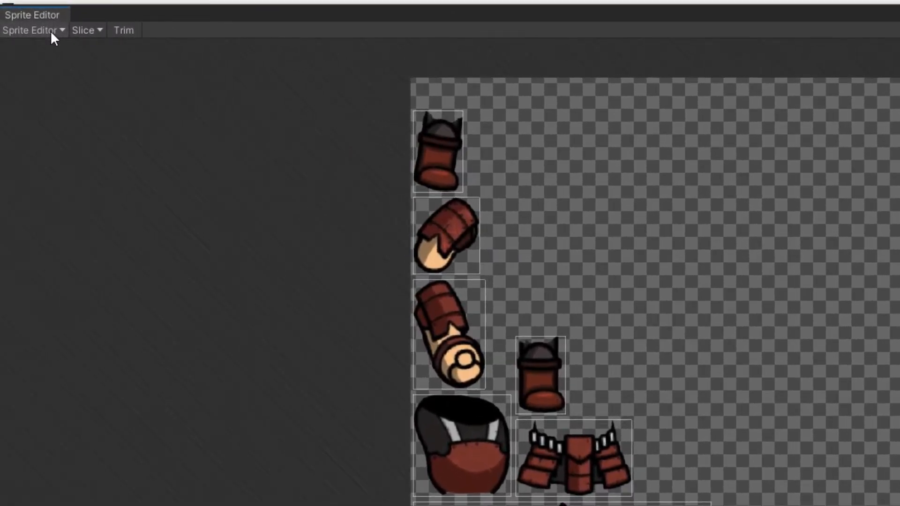
pyautogui.click(51, 31)
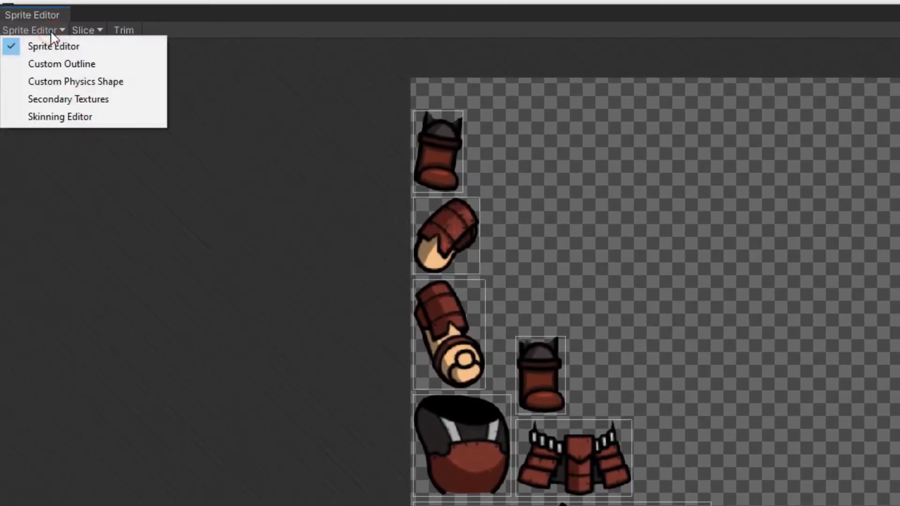
pyautogui.click(68, 117)
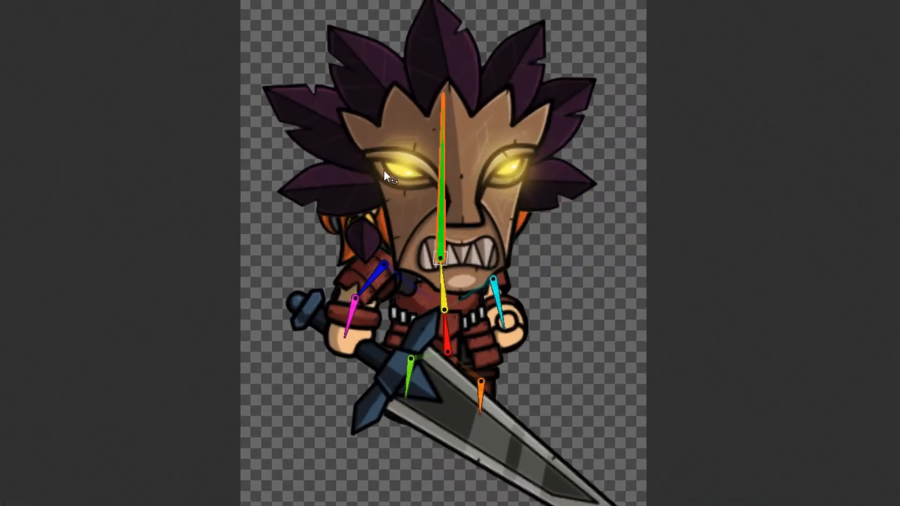
# Test the rotation of the sword arm's lower bone on the rigged character and undo the pose changes.
pyautogui.hotkey('ctrl', 'z')
pyautogui.moveTo(350, 323); pyautogui.dragTo(302, 333)
pyautogui.hotkey('ctrl', 'z')
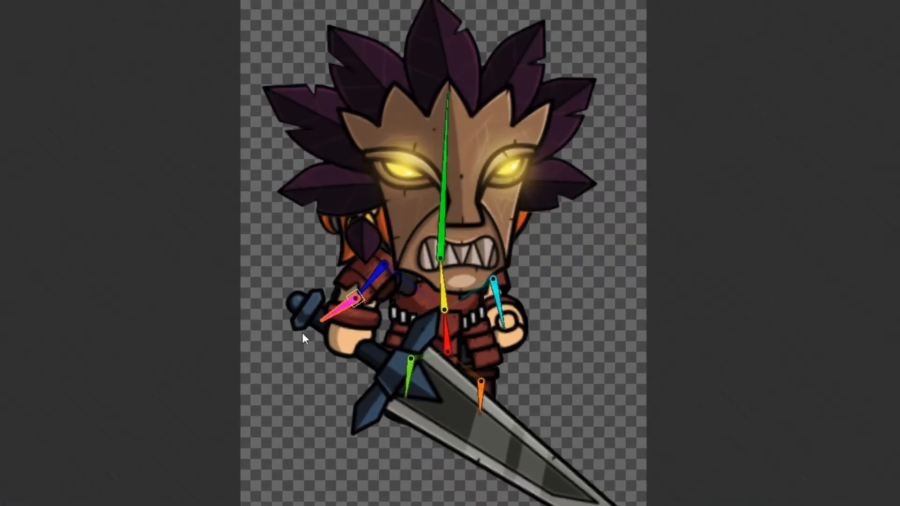
pyautogui.hotkey('ctrl', 'z')
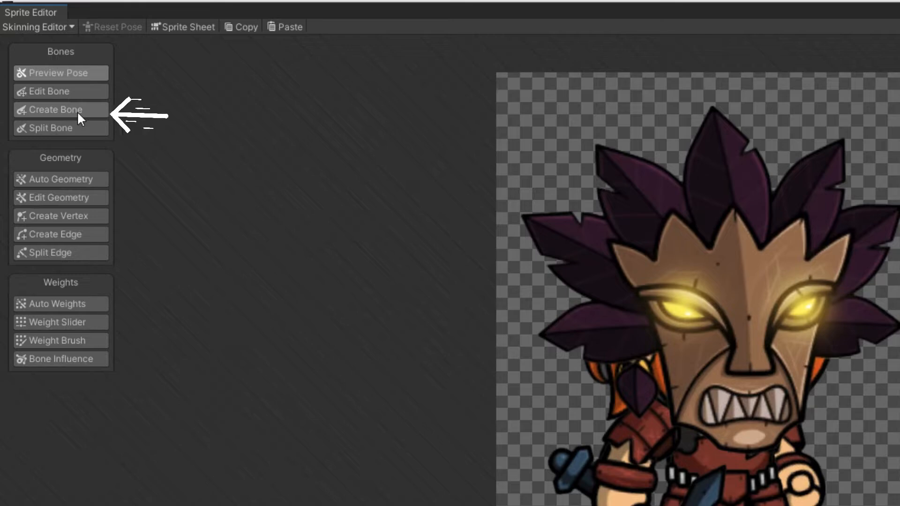
# Create a chain of three bones running up from the hips through the torso and the head.
pyautogui.click(77, 111)
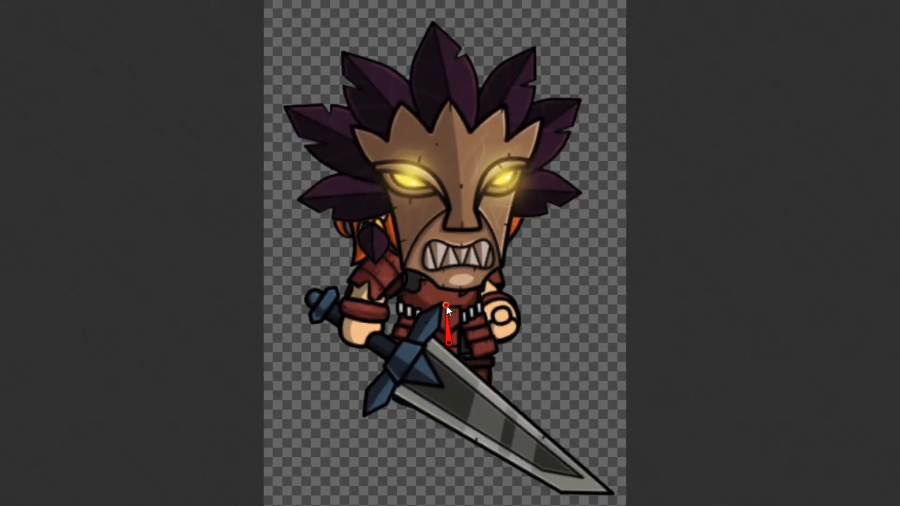
pyautogui.moveTo(443, 259); pyautogui.dragTo(449, 113)
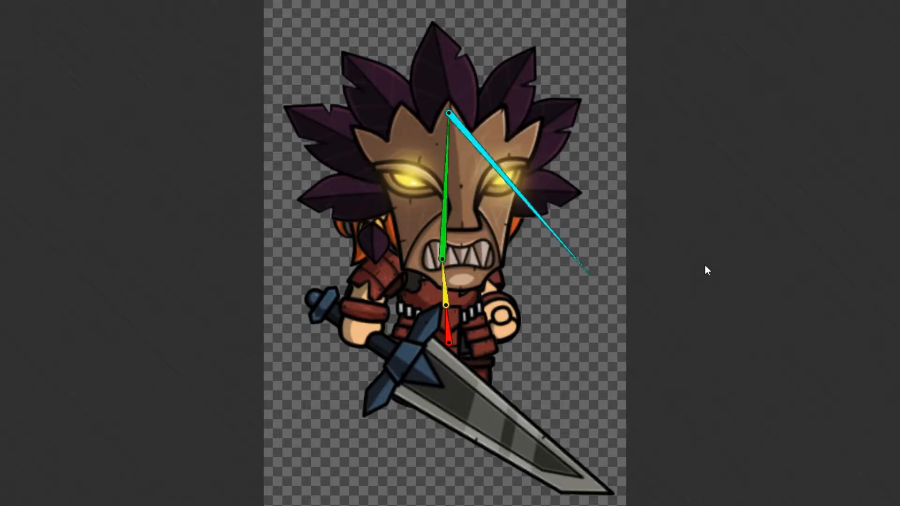
pyautogui.rightClick(542, 280)
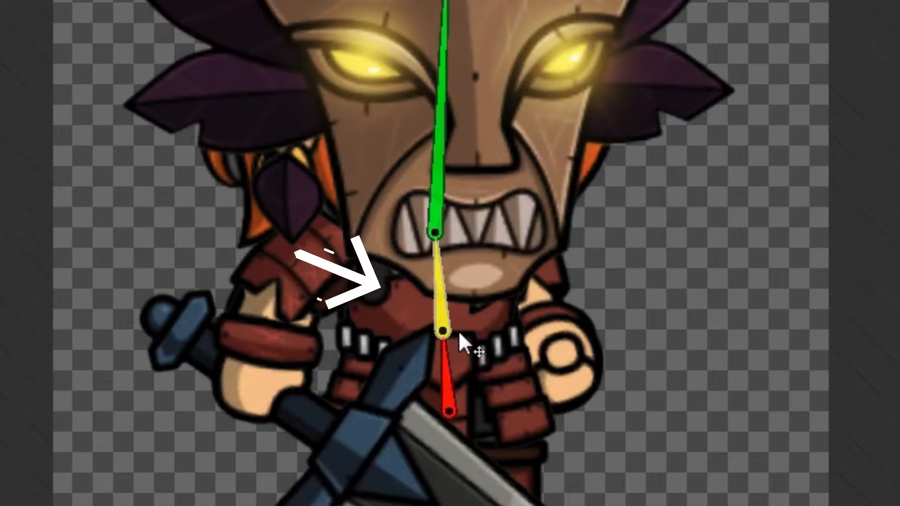
# Create one bone for the free arm and two for the sword arm, all branching from the torso bone.
pyautogui.click(457, 337)
pyautogui.click(536, 271)
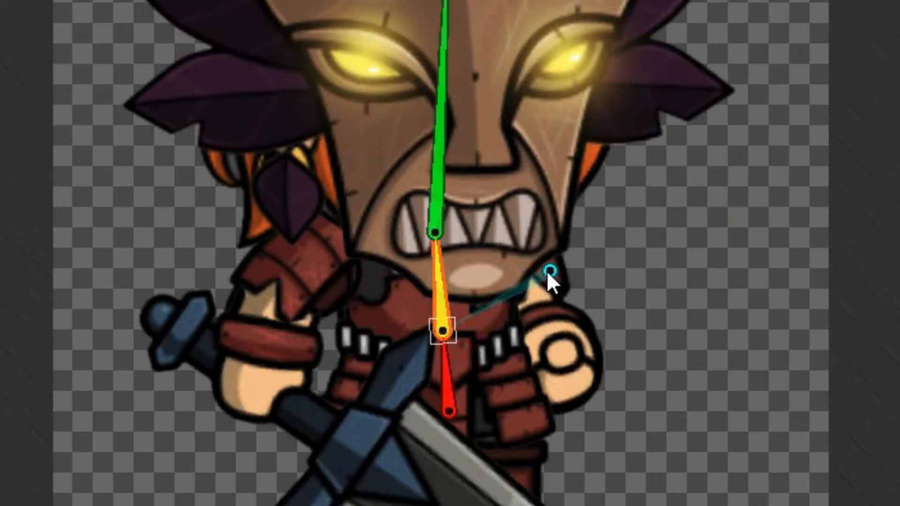
pyautogui.click(556, 365)
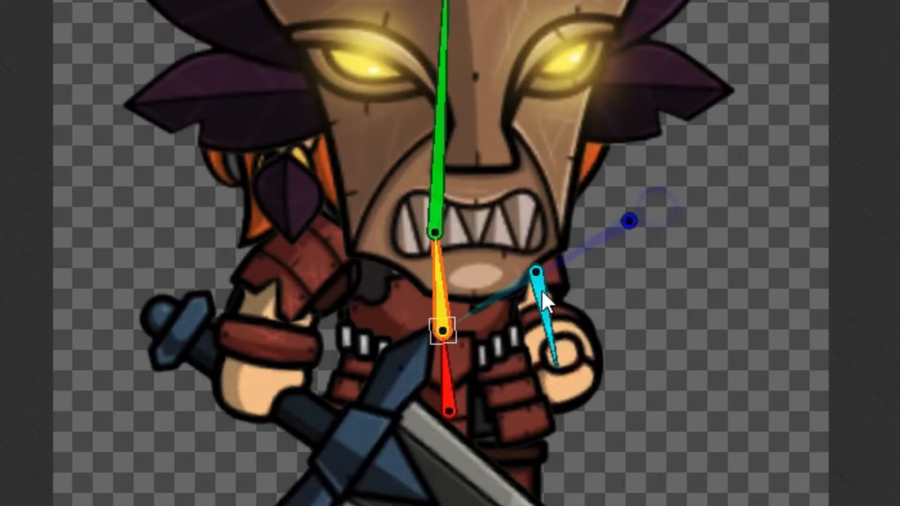
pyautogui.click(329, 245)
pyautogui.click(273, 309)
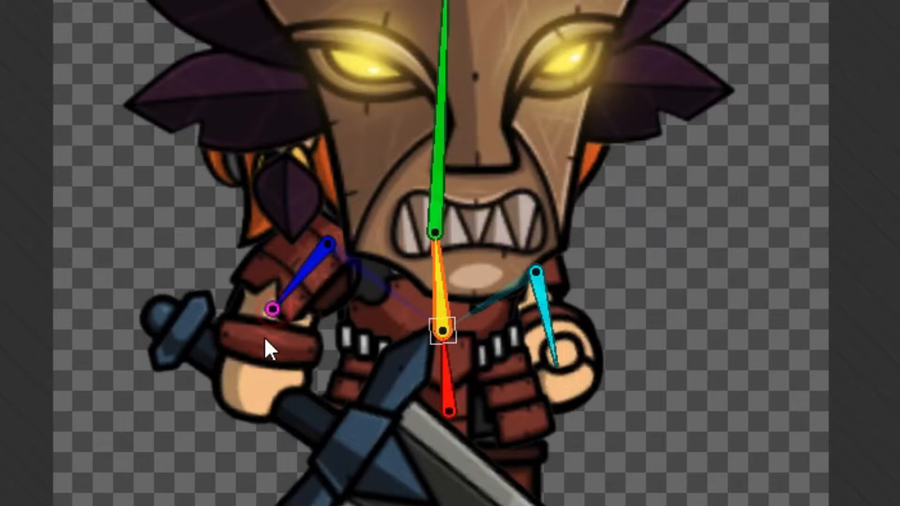
pyautogui.click(252, 384)
pyautogui.press('Escape')
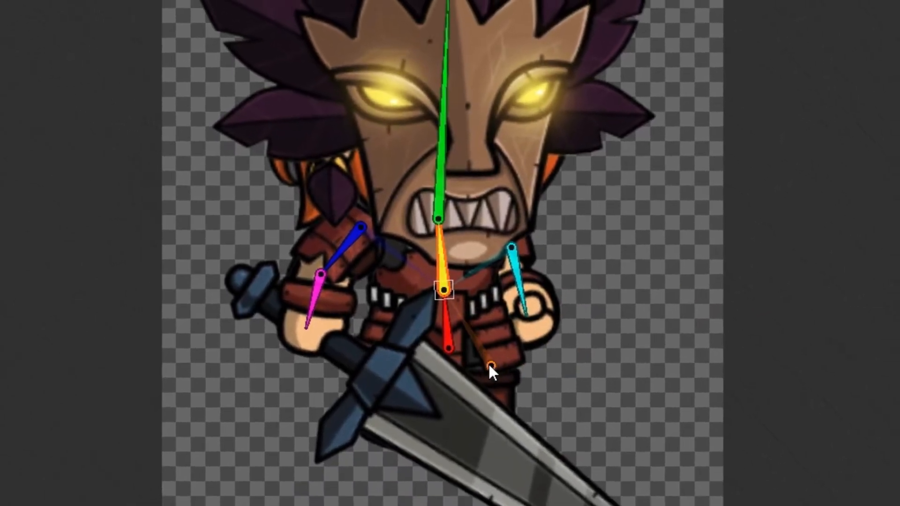
# Create one bone for each leg, both branching from the hip bone.
pyautogui.click(449, 380)
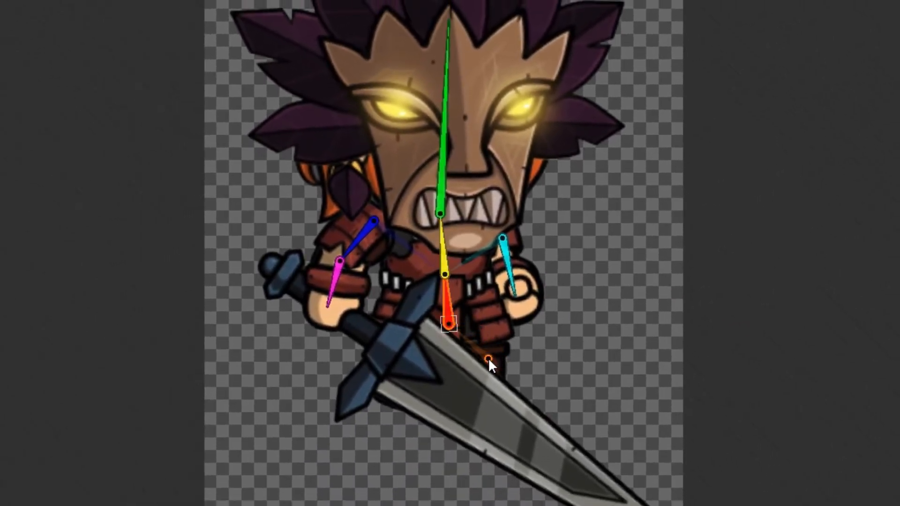
pyautogui.click(486, 393)
pyautogui.click(408, 331)
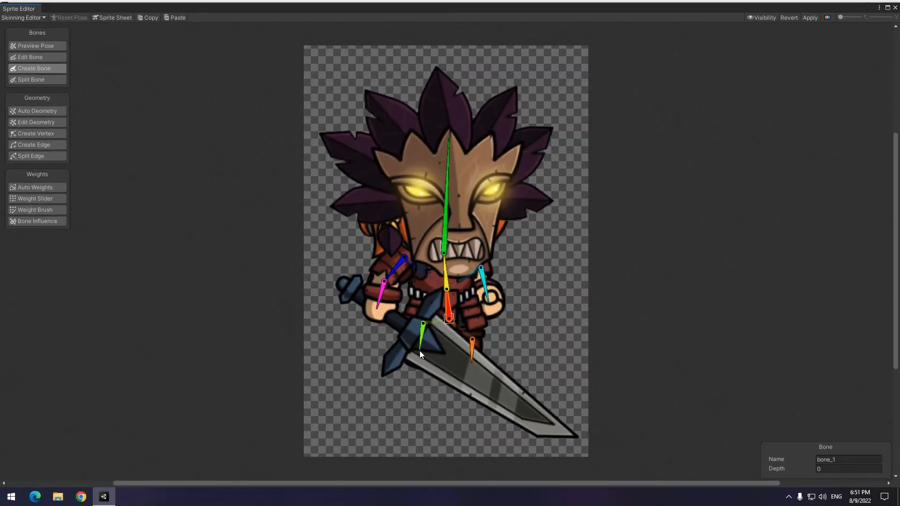
pyautogui.click(420, 351)
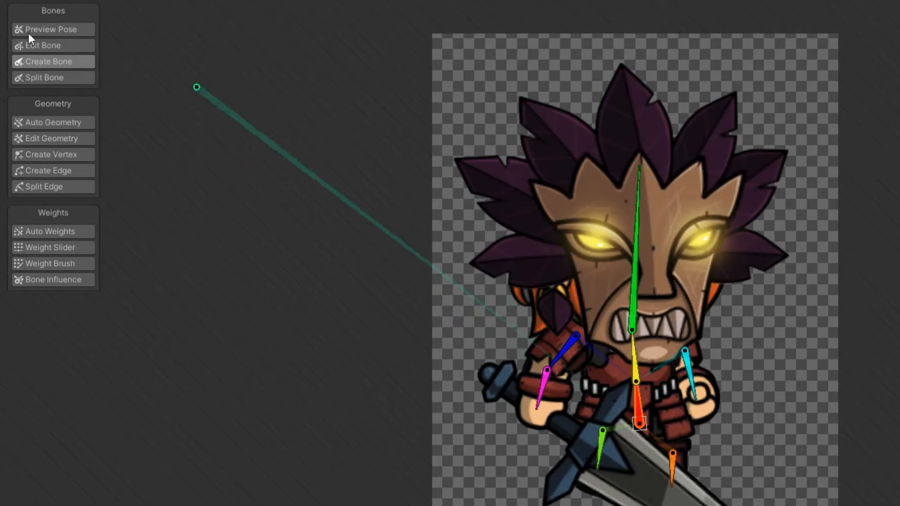
# Test the new skeleton in Preview Pose by rotating the head and sword arm bones, and undo the pose changes.
pyautogui.click(44, 33)
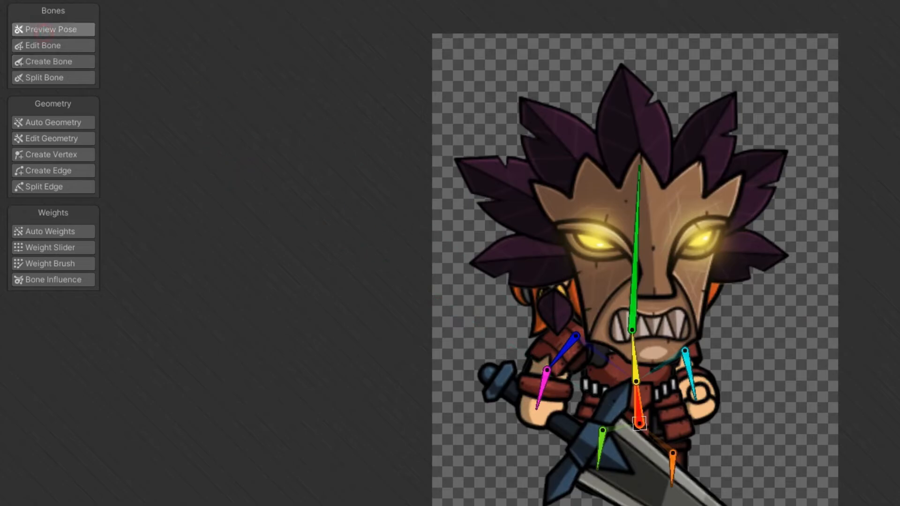
pyautogui.moveTo(632, 343); pyautogui.dragTo(688, 360)
pyautogui.moveTo(515, 258); pyautogui.dragTo(458, 256)
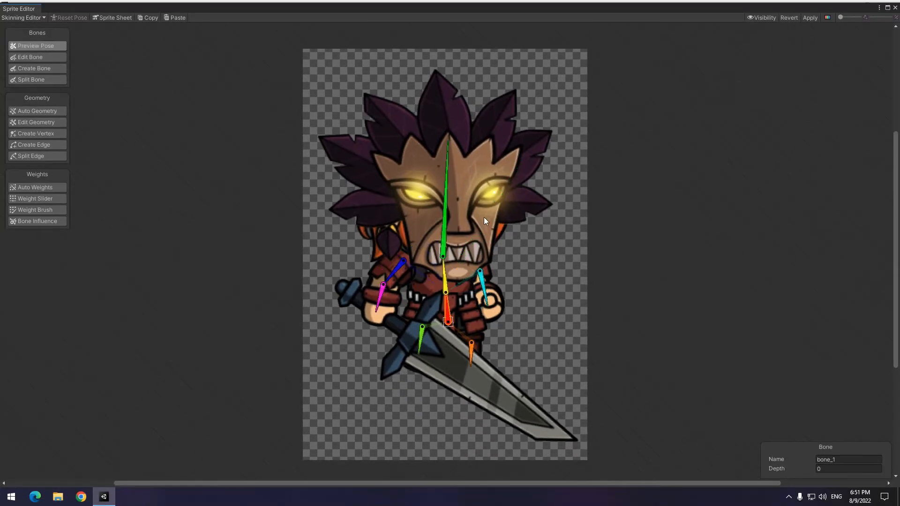
pyautogui.moveTo(446, 206); pyautogui.dragTo(454, 214)
pyautogui.hotkey('ctrl', 'z')
pyautogui.moveTo(378, 302); pyautogui.dragTo(359, 243)
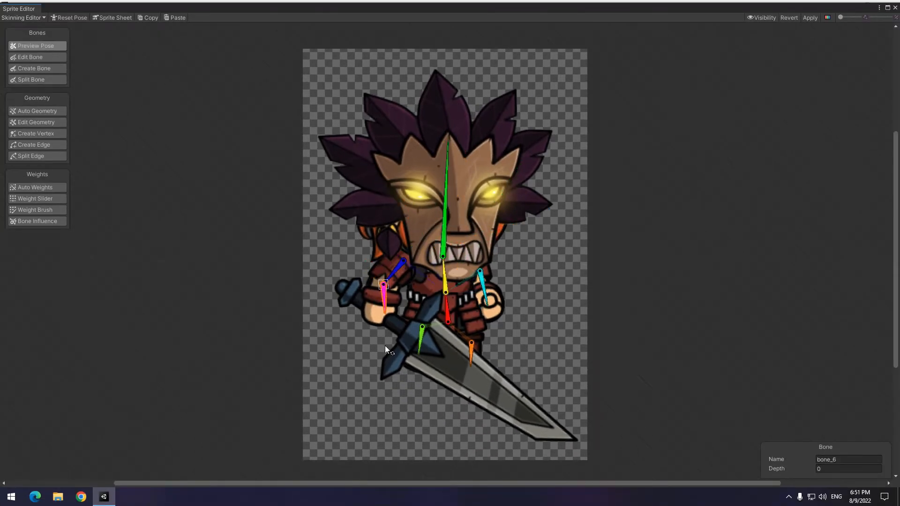
pyautogui.moveTo(386, 350); pyautogui.dragTo(346, 311)
pyautogui.hotkey('ctrl', 'z')
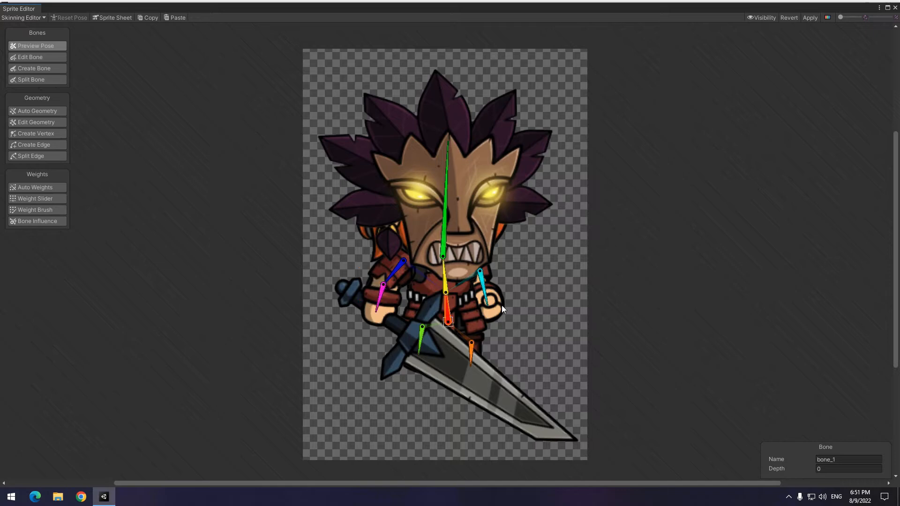
# Generate geometry with weights for all visible sprites, using outline detail 36, alpha tolerance 10 and subdivide 20.
pyautogui.click(38, 113)
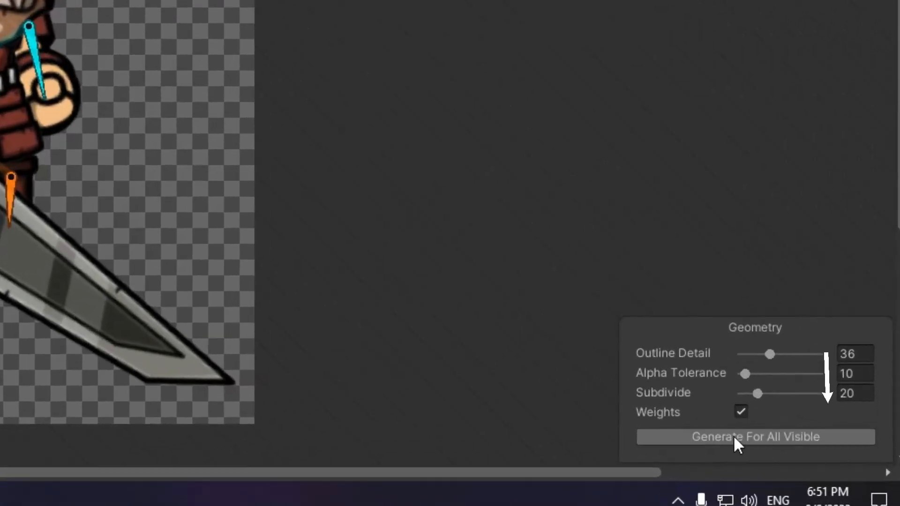
pyautogui.click(734, 436)
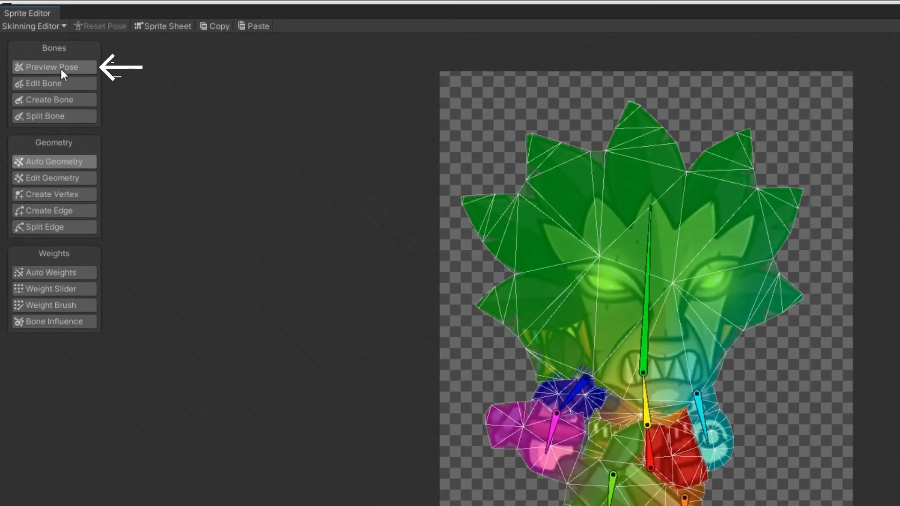
# Check in Preview Pose how the meshes deform by rotating the head, torso and leg bones, undoing the pose changes.
pyautogui.click(61, 69)
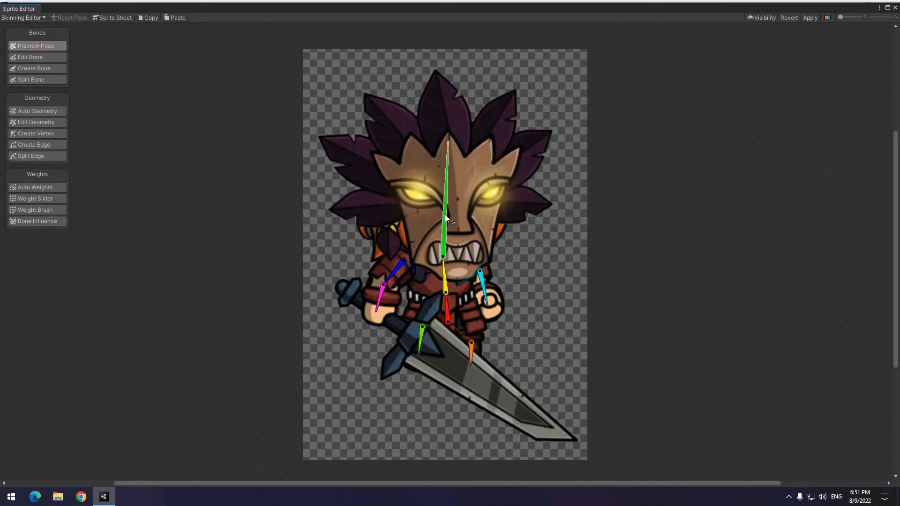
pyautogui.moveTo(446, 215); pyautogui.dragTo(488, 216)
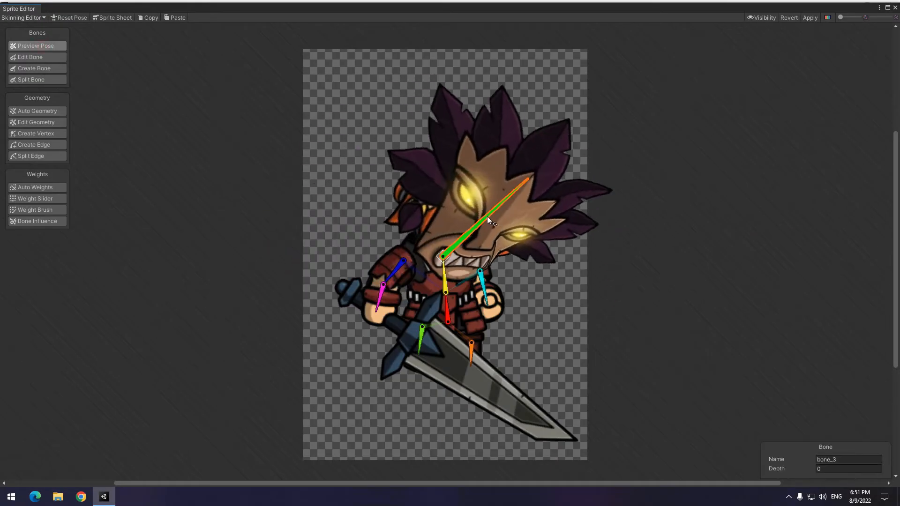
pyautogui.hotkey('ctrl', 'z')
pyautogui.moveTo(446, 288); pyautogui.dragTo(488, 321)
pyautogui.hotkey('ctrl', 'z')
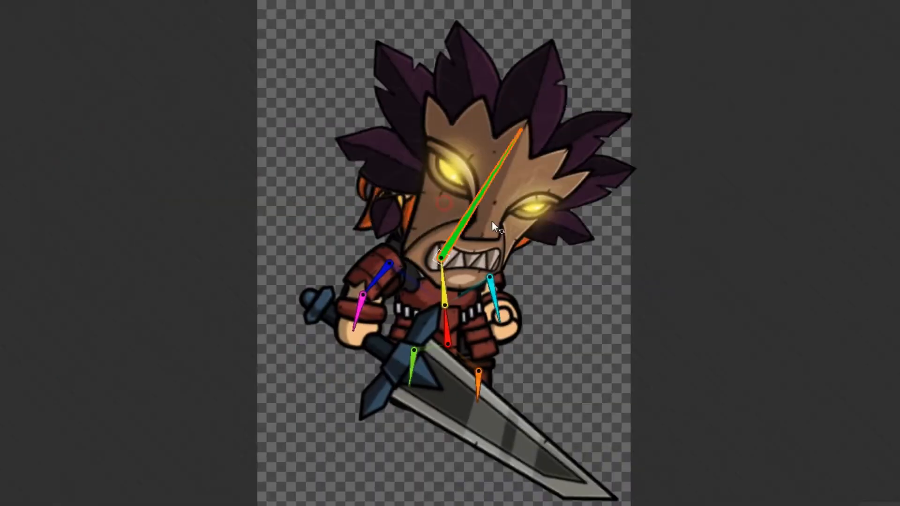
pyautogui.moveTo(481, 228); pyautogui.dragTo(501, 210)
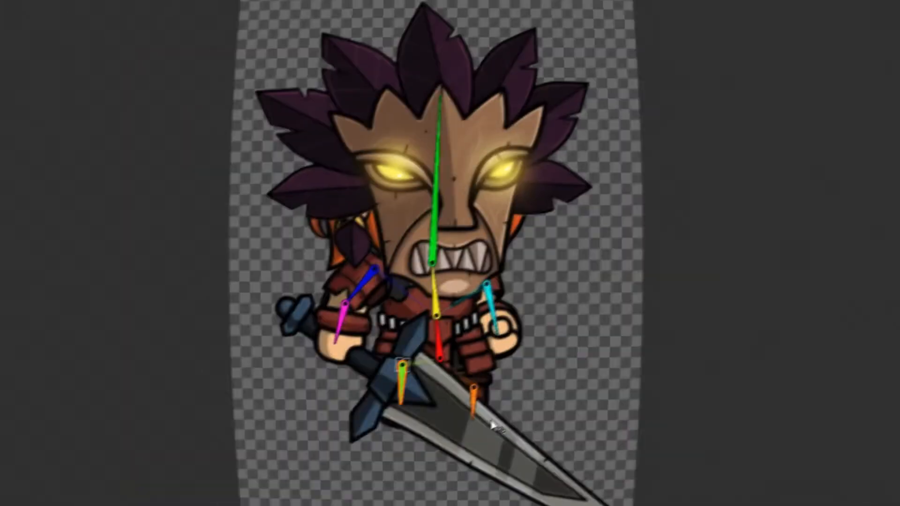
pyautogui.moveTo(413, 368); pyautogui.dragTo(401, 409)
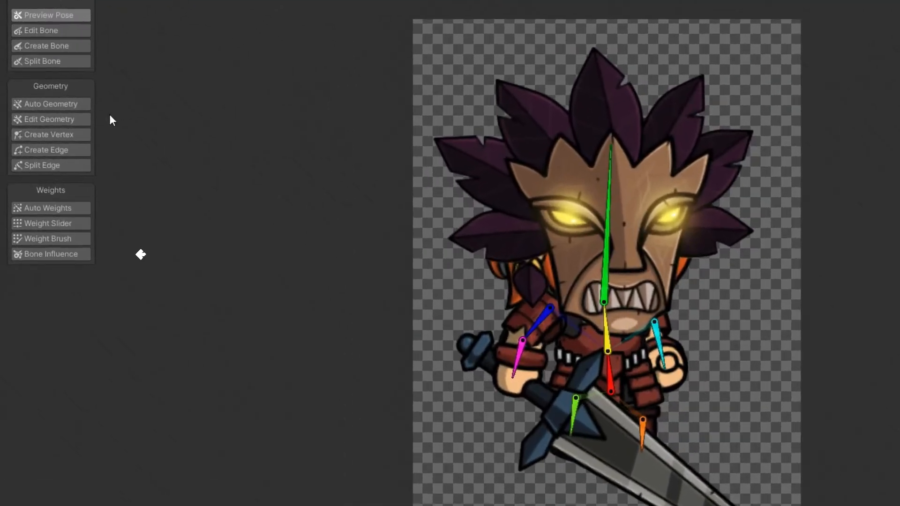
# Remove bone_2 and bone_4 from the Head sprite's bone influences and test the head bone's rotation in Preview Pose.
pyautogui.click(46, 258)
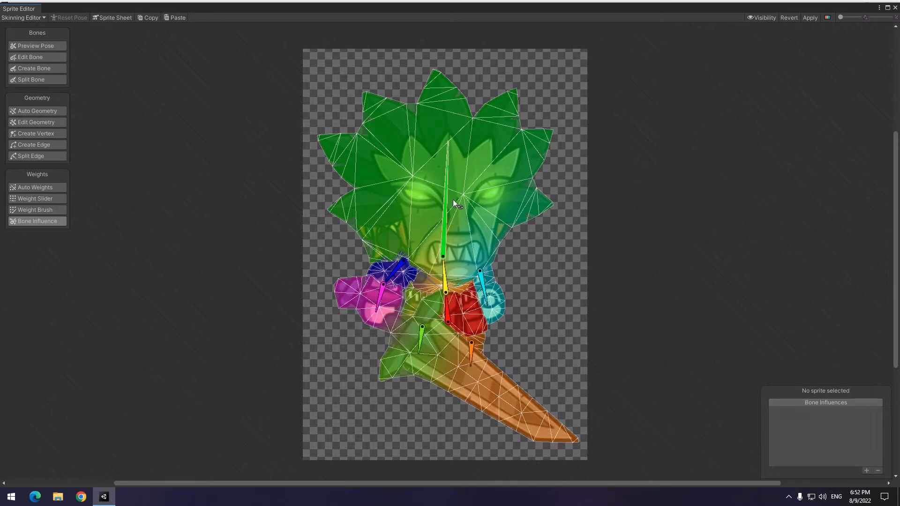
pyautogui.click(453, 201)
pyautogui.scroll(3, 453, 256)
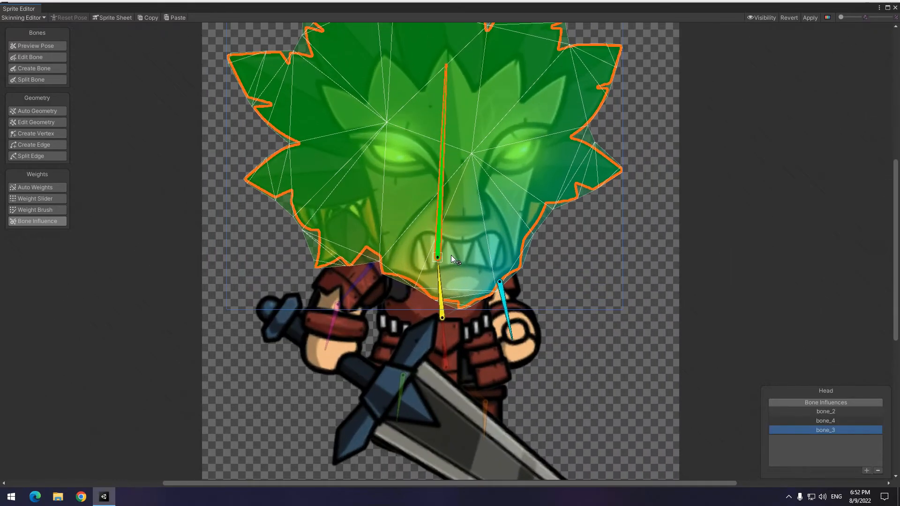
pyautogui.scroll(1, 459, 269)
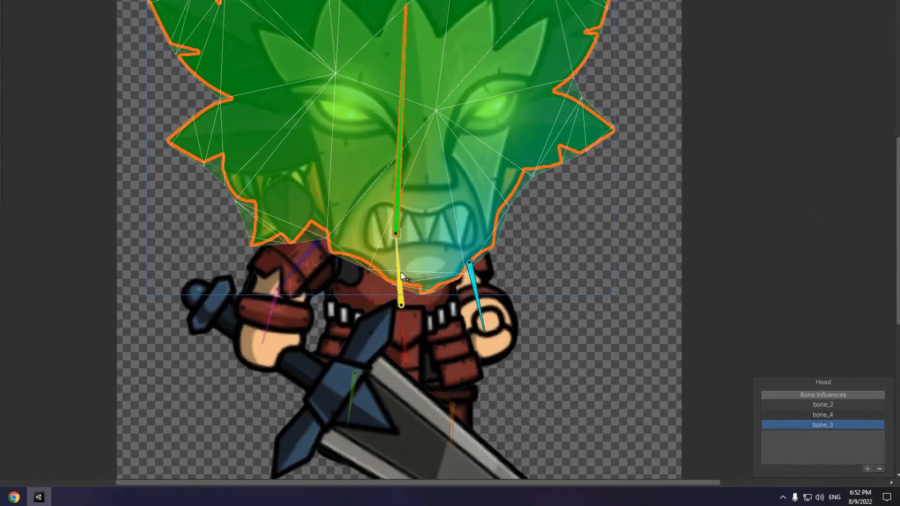
pyautogui.click(816, 411)
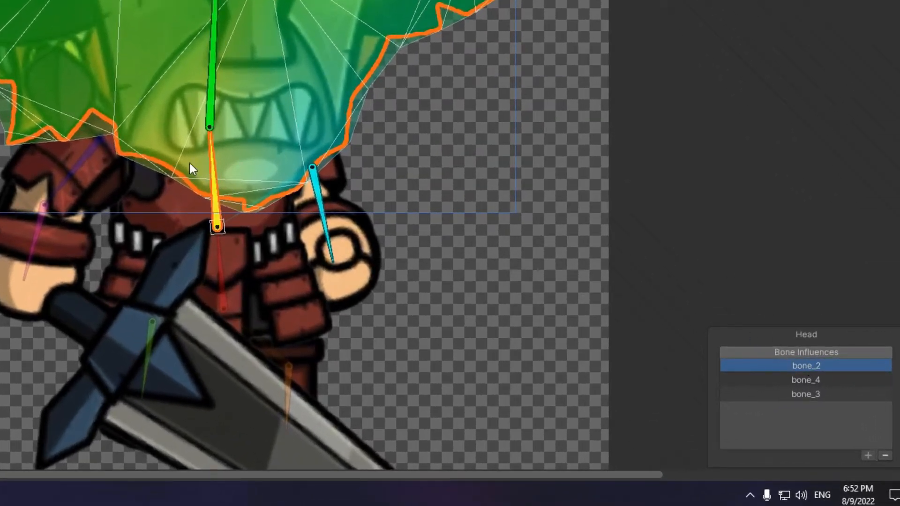
pyautogui.click(884, 455)
pyautogui.click(319, 192)
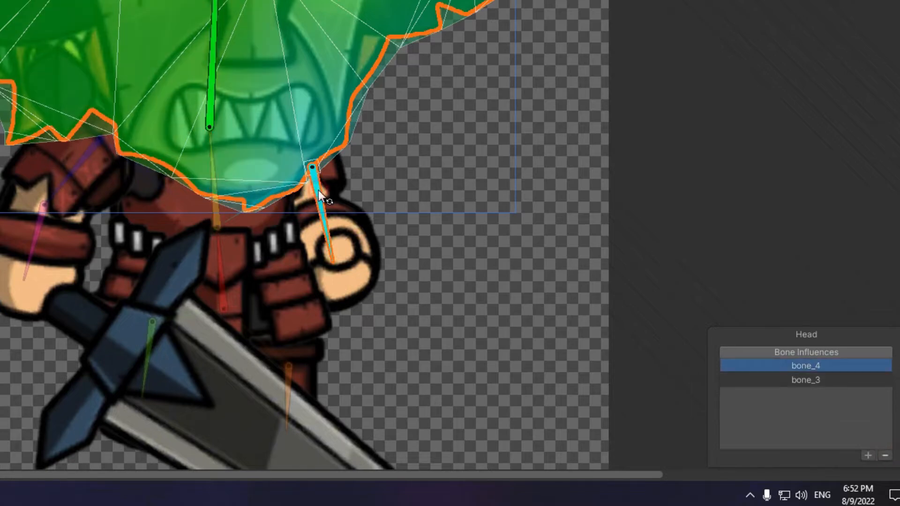
pyautogui.click(886, 455)
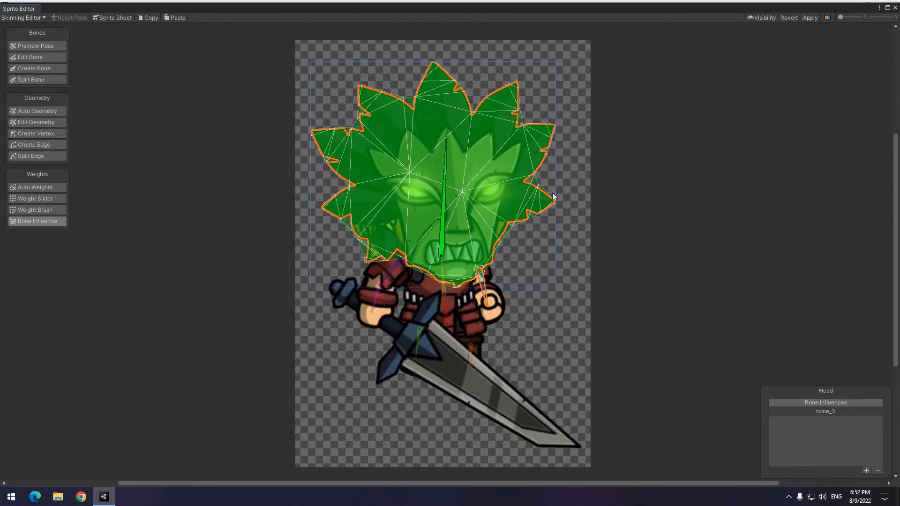
pyautogui.click(23, 46)
pyautogui.moveTo(448, 174); pyautogui.dragTo(480, 172)
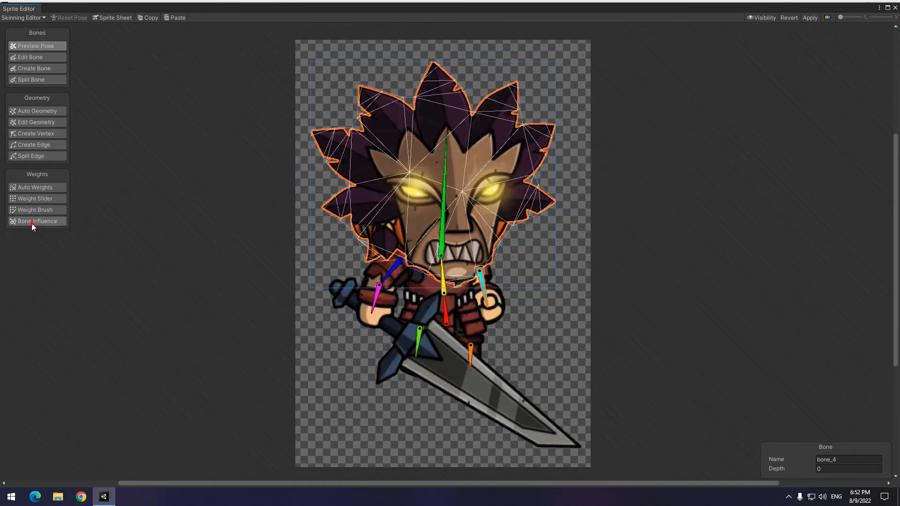
# Remove bone_8 and bone_7 from the Hand1 sprite's bone influences, then test bone_6's rotation and undo that pose change.
pyautogui.click(32, 221)
pyautogui.click(393, 282)
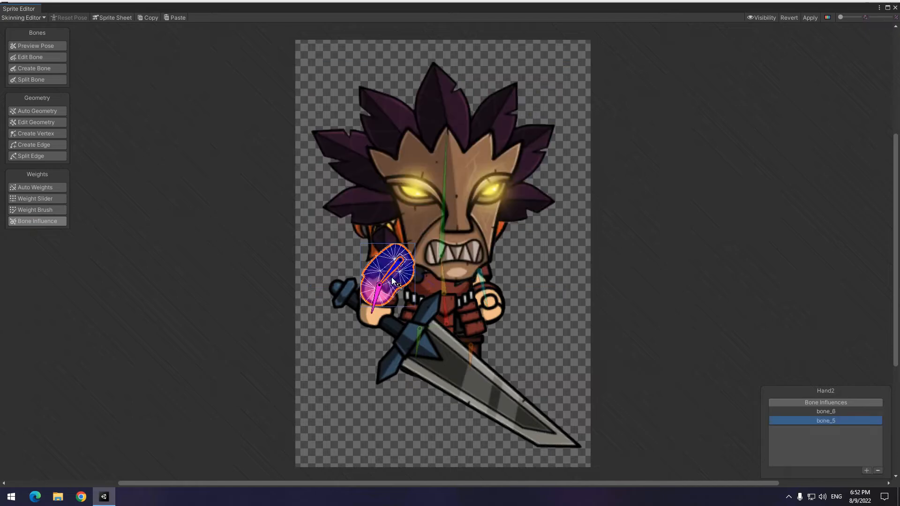
pyautogui.click(377, 300)
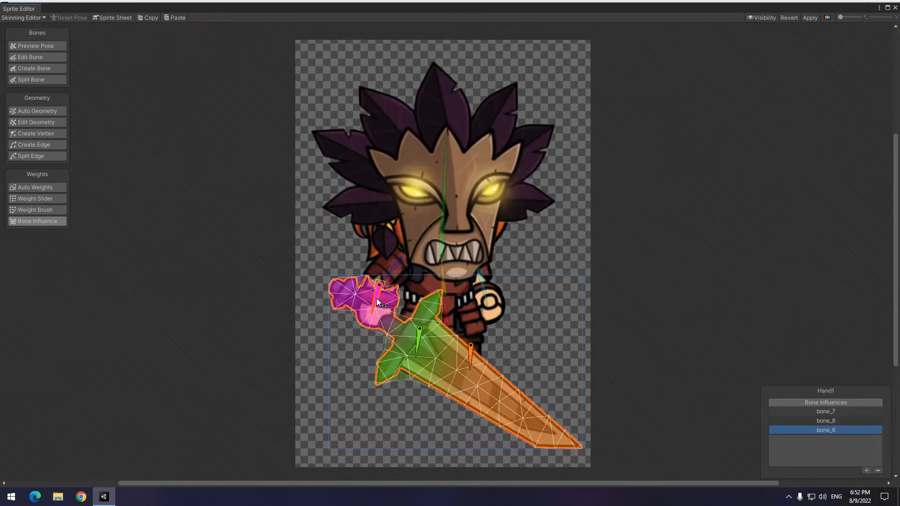
pyautogui.click(422, 344)
pyautogui.scroll(3, 421, 345)
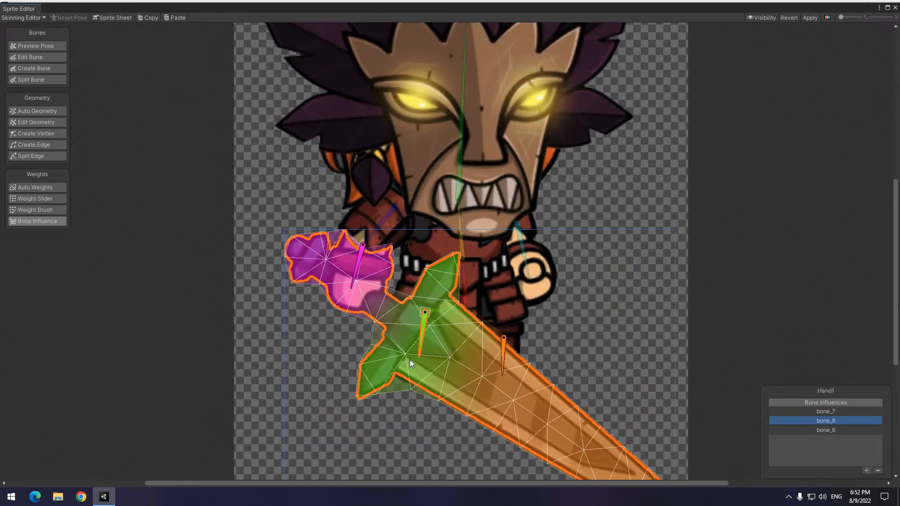
pyautogui.click(878, 470)
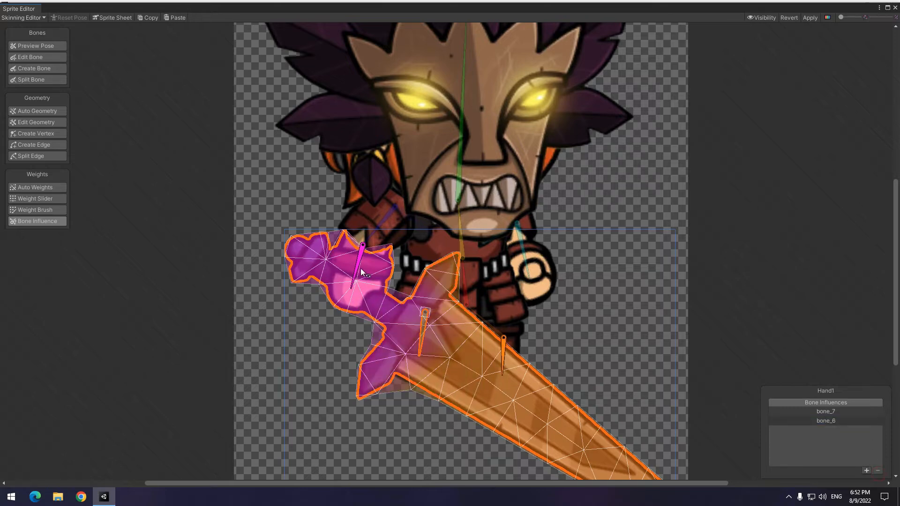
pyautogui.click(505, 358)
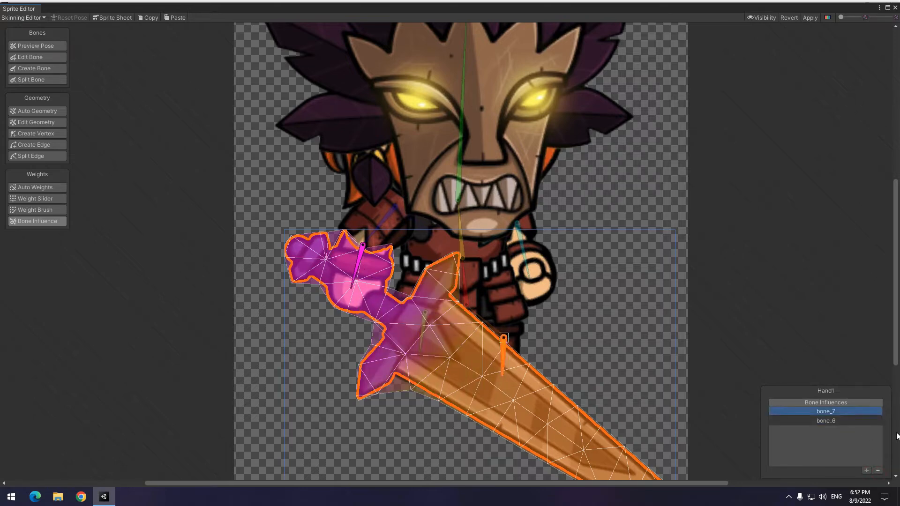
pyautogui.click(879, 471)
pyautogui.moveTo(358, 276)
pyautogui.mouseDown()
pyautogui.moveTo(392, 274)
pyautogui.moveTo(362, 293)
pyautogui.moveTo(275, 277)
pyautogui.moveTo(468, 304)
pyautogui.moveTo(329, 301)
pyautogui.moveTo(356, 284)
pyautogui.mouseUp()
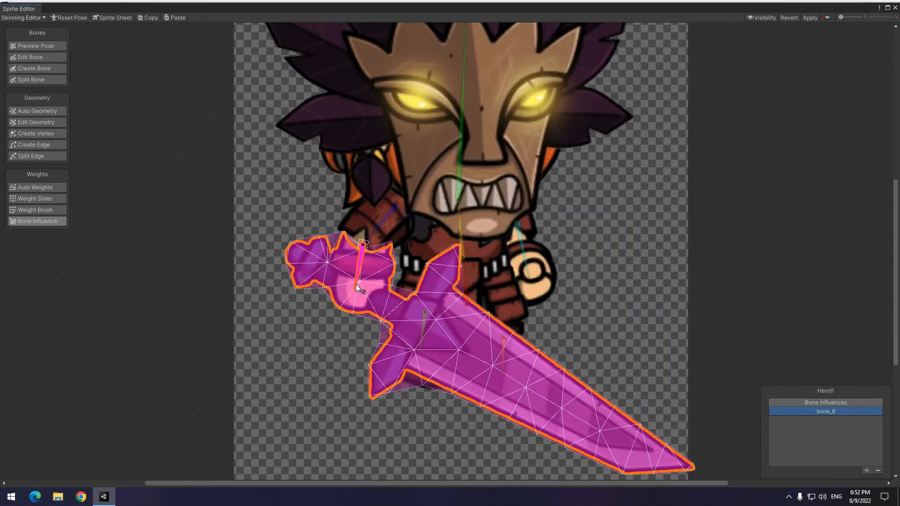
pyautogui.hotkey('ctrl', 'z')
# Split an edge of the Head mesh's outline between the hair spikes and apply the sprite changes.
pyautogui.click(375, 229)
pyautogui.click(377, 233)
pyautogui.scroll(-2, 378, 237)
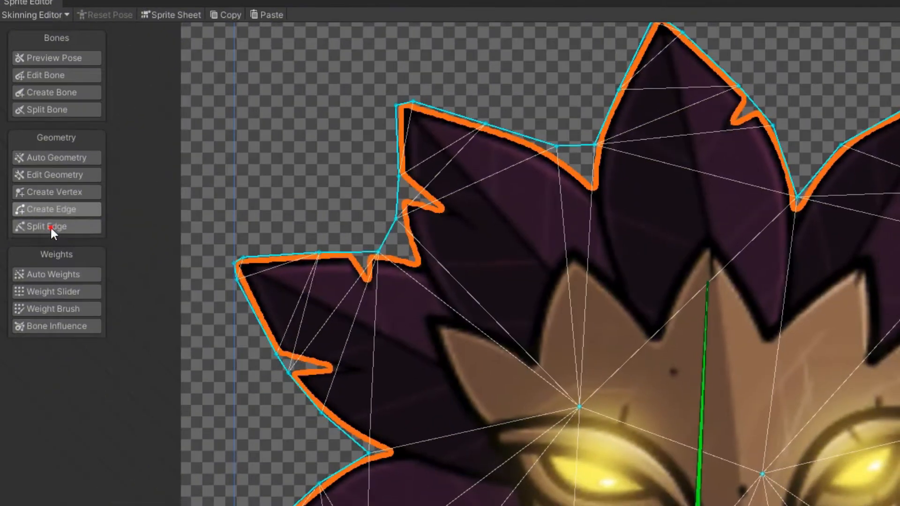
pyautogui.click(49, 226)
pyautogui.click(393, 246)
pyautogui.click(378, 252)
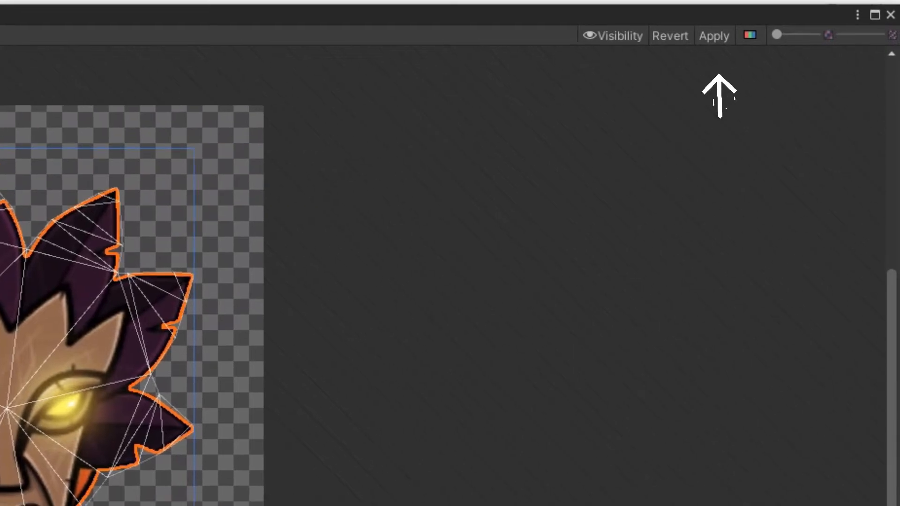
pyautogui.click(723, 36)
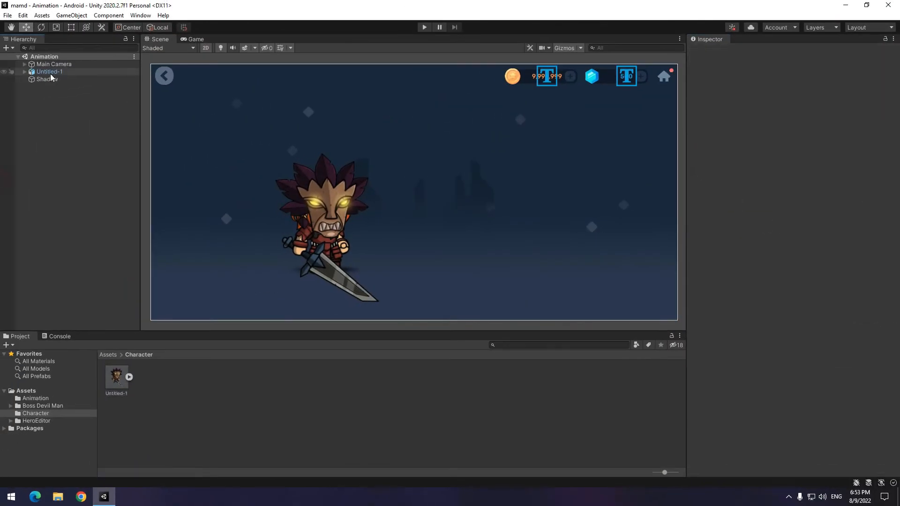
# Test the rigged character in the scene by moving its head, torso, arm and leg bones, undoing the pose changes.
pyautogui.click(347, 235)
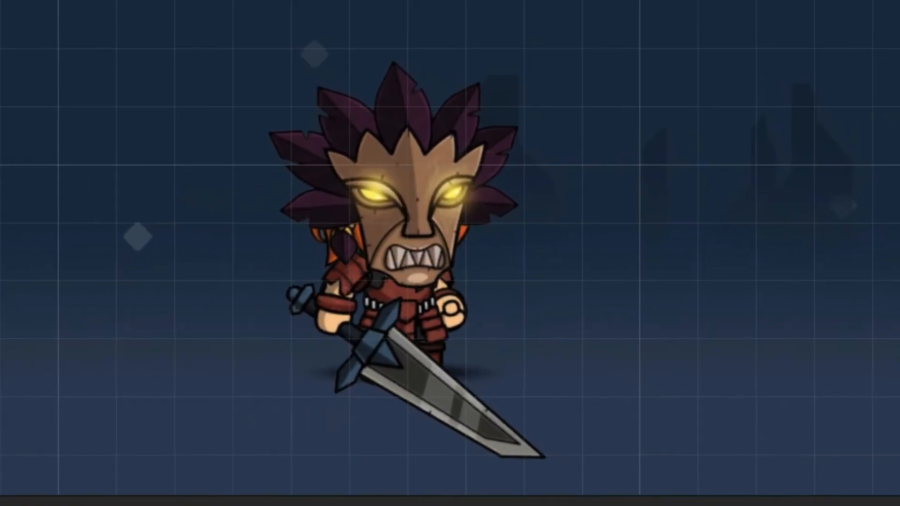
pyautogui.moveTo(404, 181); pyautogui.dragTo(418, 199)
pyautogui.moveTo(444, 293)
pyautogui.mouseDown()
pyautogui.moveTo(530, 269)
pyautogui.moveTo(448, 305)
pyautogui.mouseUp()
pyautogui.moveTo(334, 304); pyautogui.dragTo(404, 280)
pyautogui.hotkey('ctrl', 'z')
pyautogui.hotkey('ctrl', 'z')
pyautogui.moveTo(431, 364)
pyautogui.mouseDown()
pyautogui.moveTo(476, 360)
pyautogui.moveTo(445, 373)
pyautogui.mouseUp()
pyautogui.hotkey('ctrl', 'z')
pyautogui.moveTo(378, 352); pyautogui.dragTo(437, 383)
pyautogui.hotkey('ctrl', 'z')
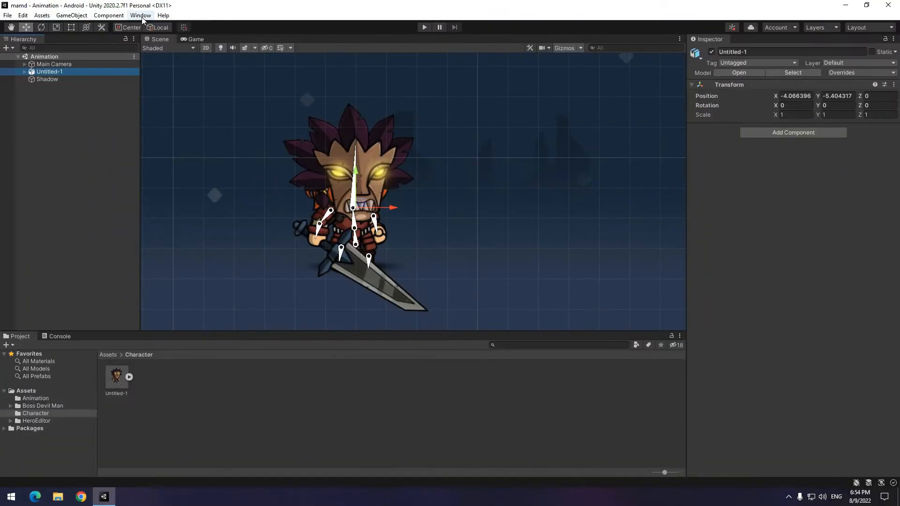
# Open the Animation window docked beside the Console and the Animator window beside the Game view.
pyautogui.click(140, 15)
pyautogui.moveTo(160, 173)
pyautogui.click(274, 172)
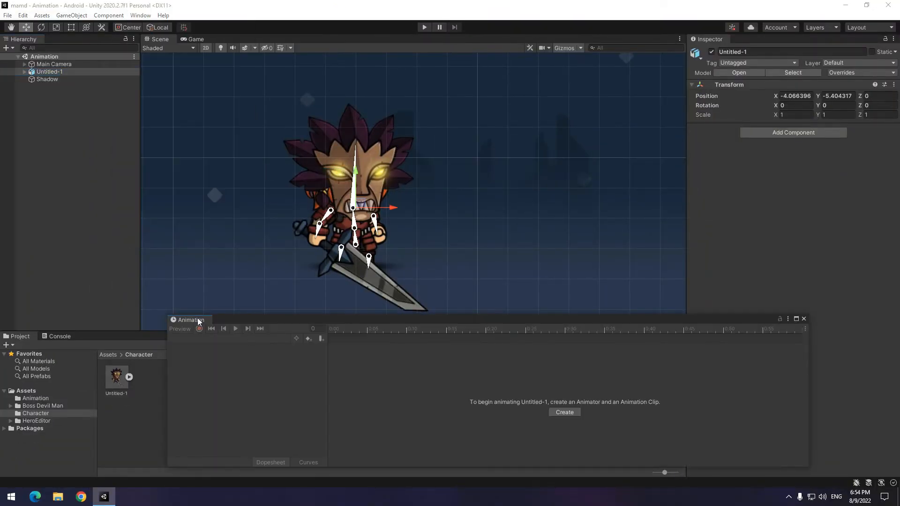
pyautogui.click(140, 15)
pyautogui.click(281, 183)
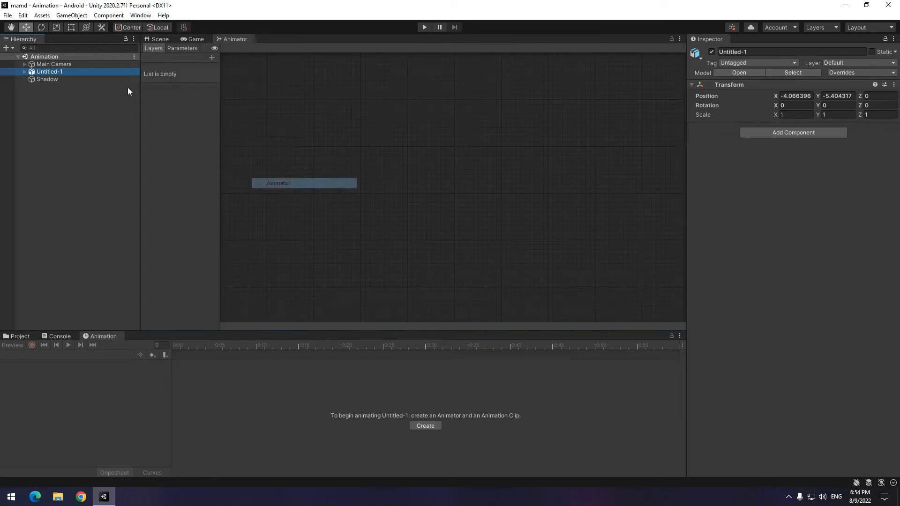
pyautogui.click(235, 40)
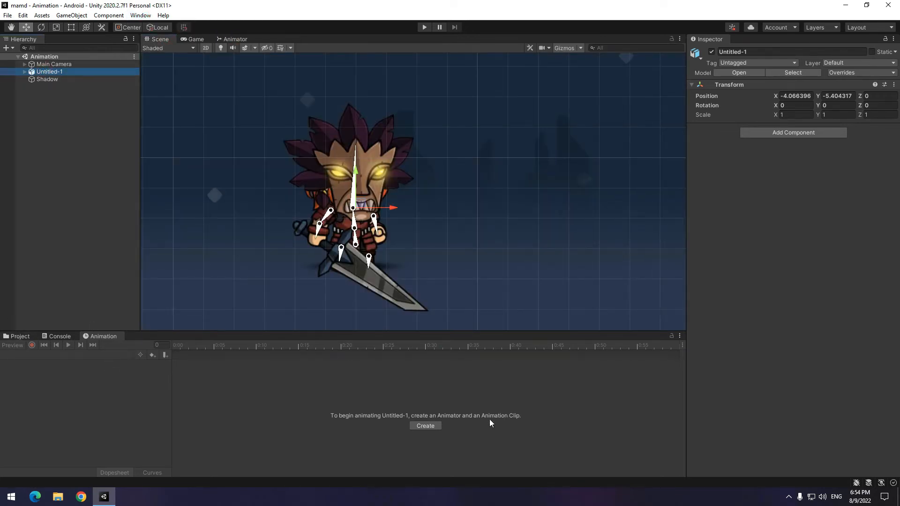
# Create an animation clip named IdlePlayer for Untitled-1 in the Assets/Animation folder.
pyautogui.click(426, 426)
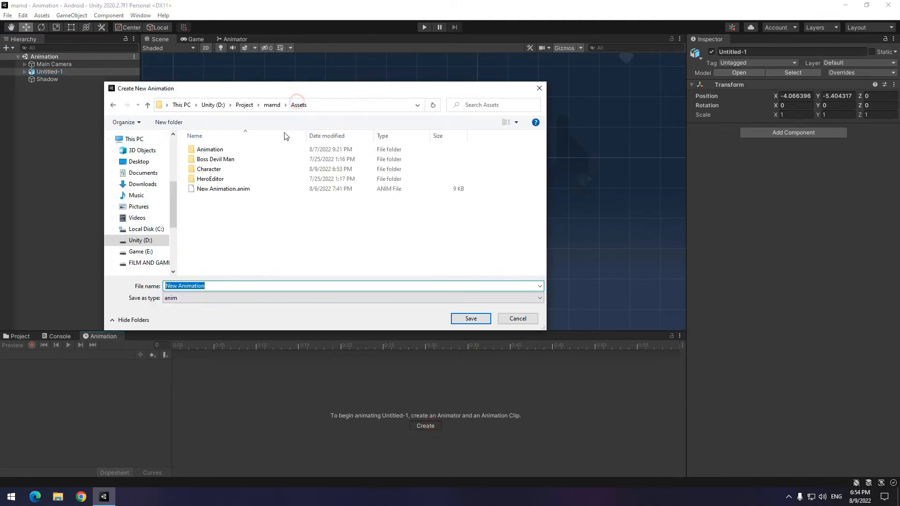
pyautogui.doubleClick(233, 150)
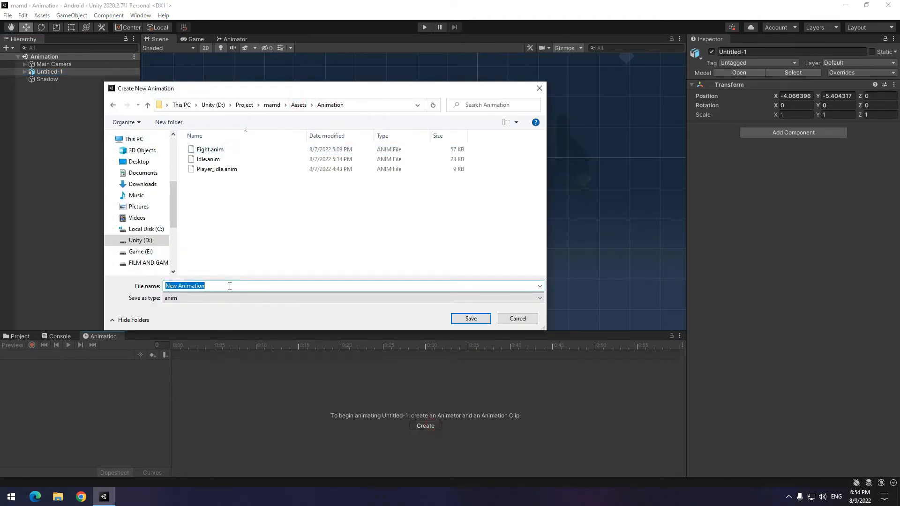
pyautogui.write('IdlePlayer')
pyautogui.click(470, 319)
# Start keyframe recording with the Rotate tool and rotate head bone bone_3 to about Z -1 at frame 30.
pyautogui.doubleClick(40, 72)
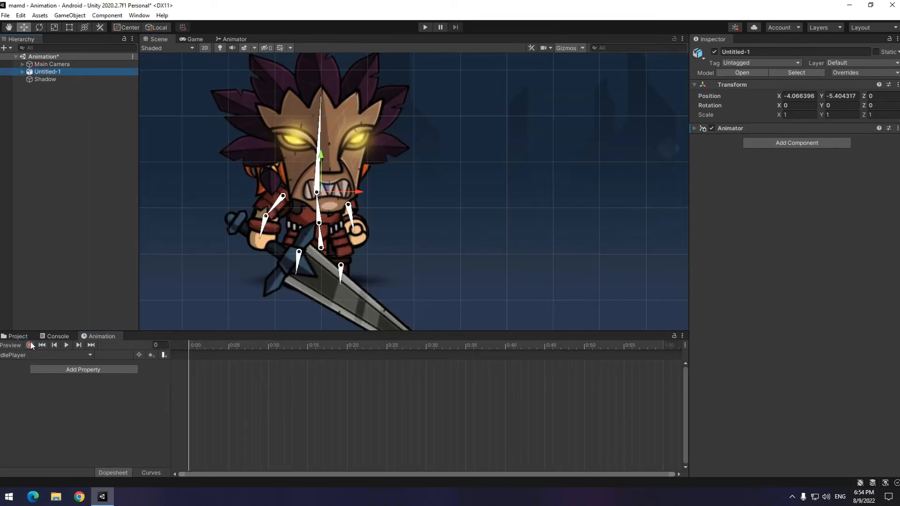
pyautogui.click(31, 345)
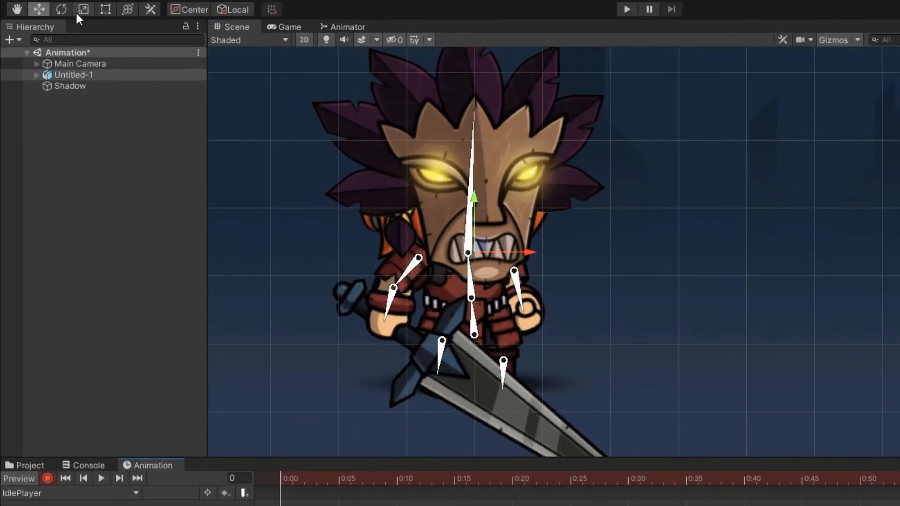
pyautogui.click(62, 10)
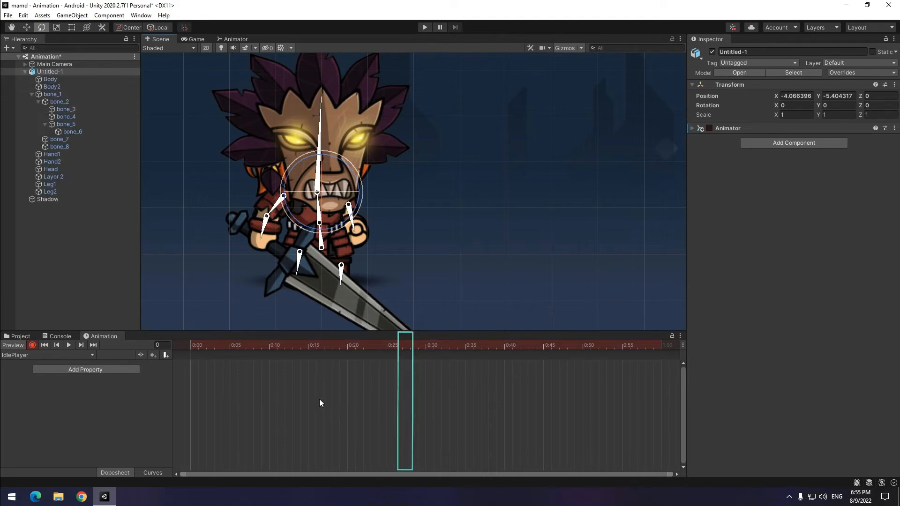
pyautogui.scroll(-1, 321, 399)
pyautogui.moveTo(407, 360); pyautogui.dragTo(407, 359)
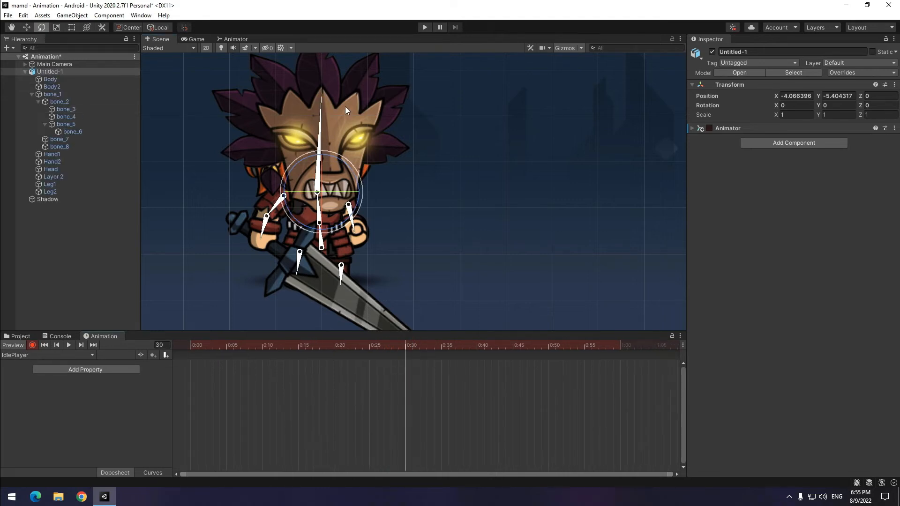
pyautogui.hotkey('ctrl', 'c')
pyautogui.moveTo(325, 102); pyautogui.dragTo(313, 99)
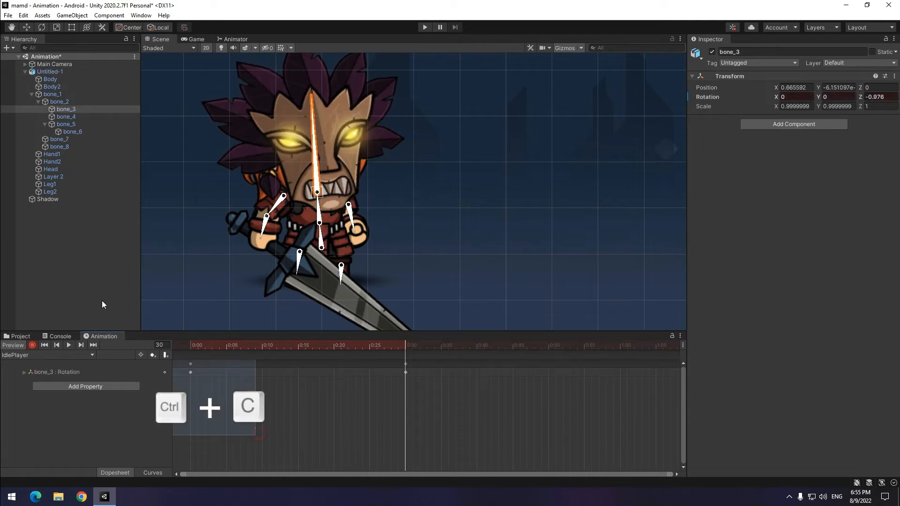
# Copy bone_3's starting keyframe to frame 60 and scrub through the timeline to check the head motion.
pyautogui.scroll(-1, 620, 390)
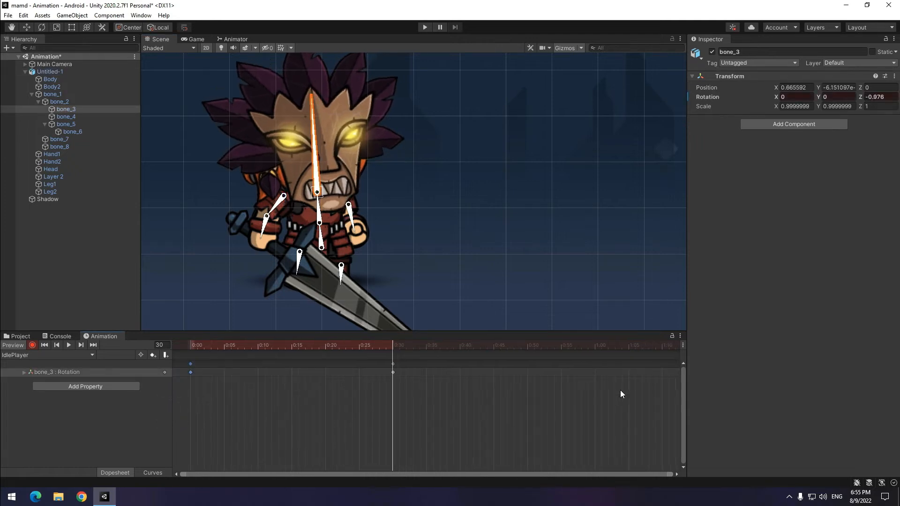
pyautogui.click(600, 348)
pyautogui.hotkey('ctrl', 'v')
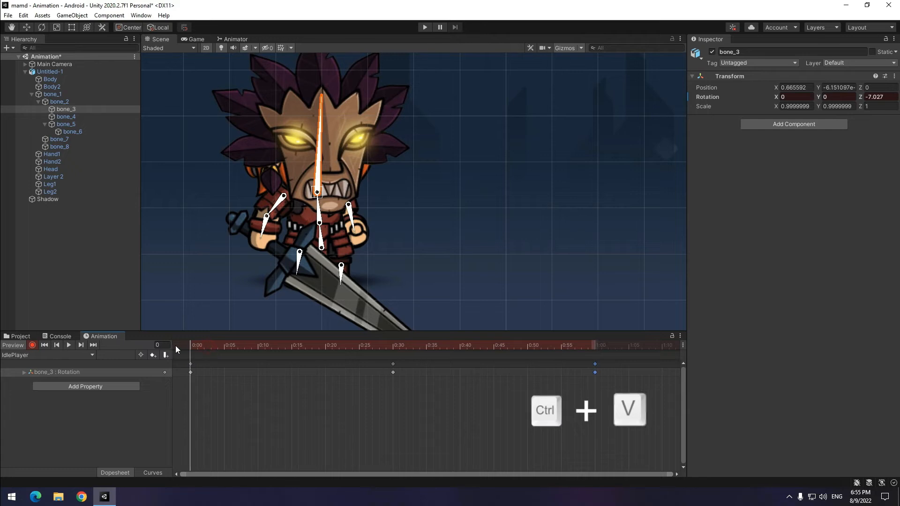
pyautogui.moveTo(175, 346); pyautogui.dragTo(649, 395)
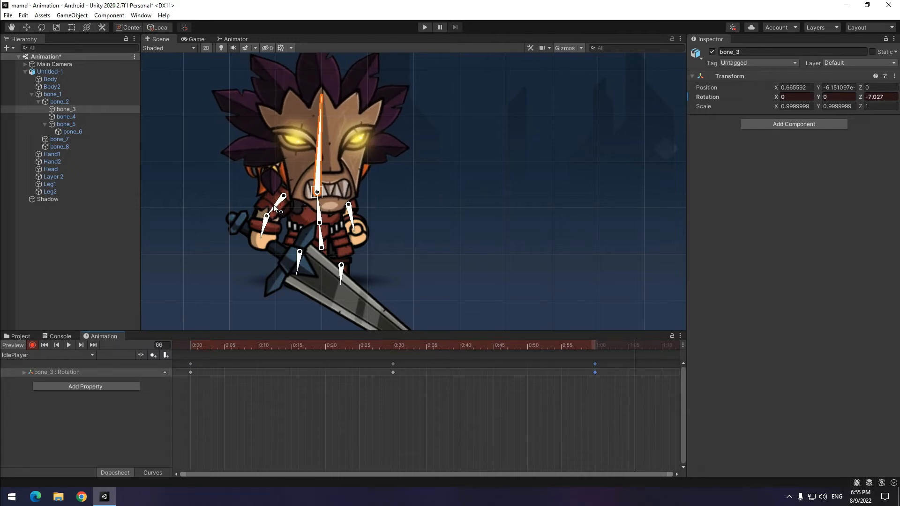
# Rotate the sword arm's bone_5 to about Z 120.6 at frame 30 and copy the frame 0 keyframes to frame 60.
pyautogui.click(393, 345)
pyautogui.click(275, 210)
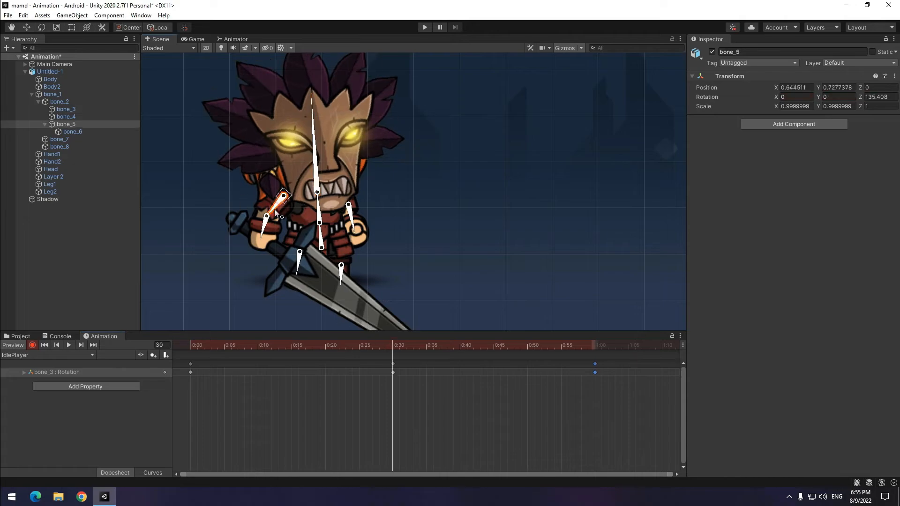
pyautogui.keyDown('ctrl'); pyautogui.moveTo(276, 213); pyautogui.dragTo(267, 207); pyautogui.keyUp('ctrl')
pyautogui.hotkey('ctrl', 'c')
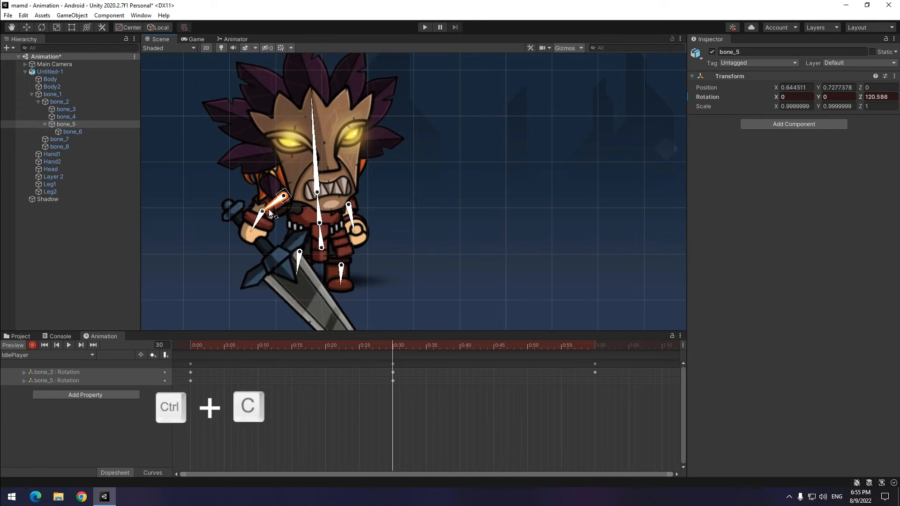
pyautogui.click(595, 346)
pyautogui.hotkey('ctrl', 'v')
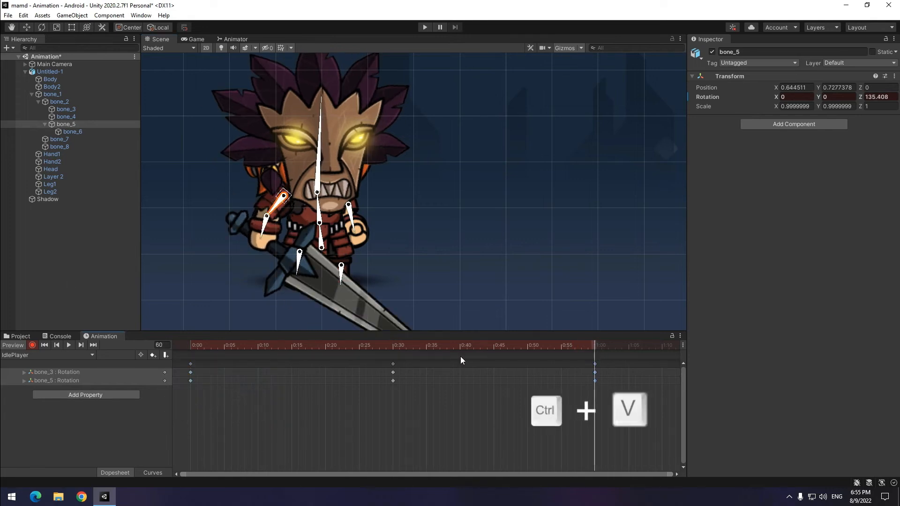
# Rotate the free arm's bone_4 to about Z -154.9 at frame 30 and copy the frame 0 keyframes to frame 60.
pyautogui.moveTo(164, 358)
pyautogui.mouseDown()
pyautogui.moveTo(570, 377)
pyautogui.moveTo(571, 392)
pyautogui.moveTo(456, 404)
pyautogui.moveTo(393, 398)
pyautogui.mouseUp()
pyautogui.moveTo(357, 227); pyautogui.dragTo(358, 229)
pyautogui.hotkey('ctrl', 'c')
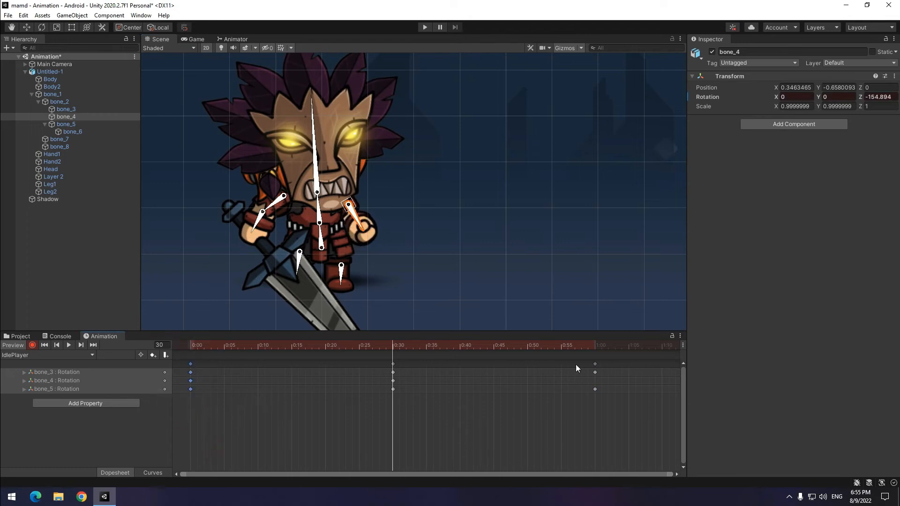
pyautogui.click(590, 349)
pyautogui.hotkey('ctrl', 'v')
pyautogui.scroll(-1, 488, 418)
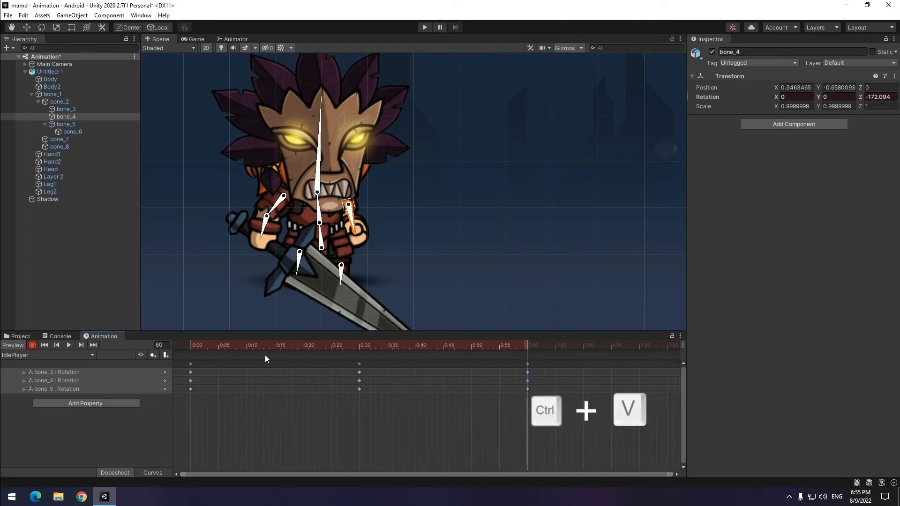
# Scrub through the IdlePlayer animation and play it back in the Scene and Game views.
pyautogui.moveTo(253, 348); pyautogui.dragTo(528, 404)
pyautogui.click(69, 344)
pyautogui.scroll(-6, 312, 176)
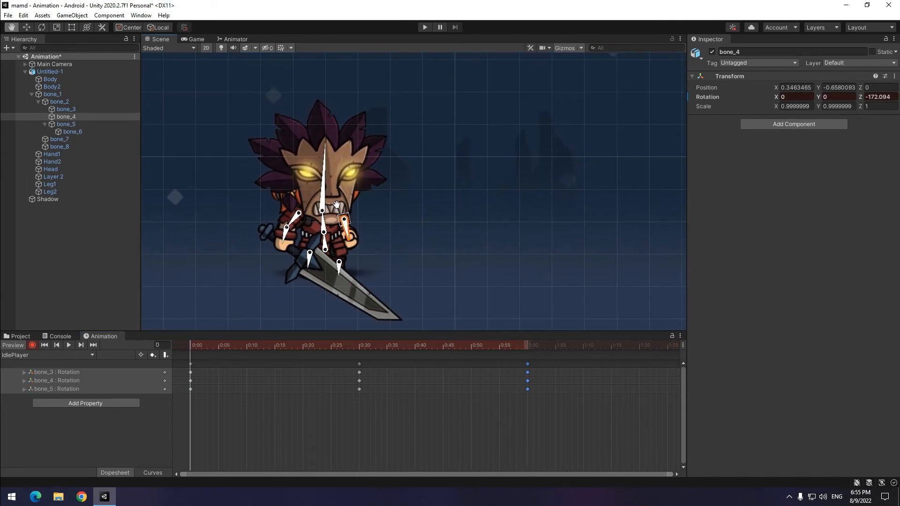
pyautogui.click(196, 39)
pyautogui.click(69, 345)
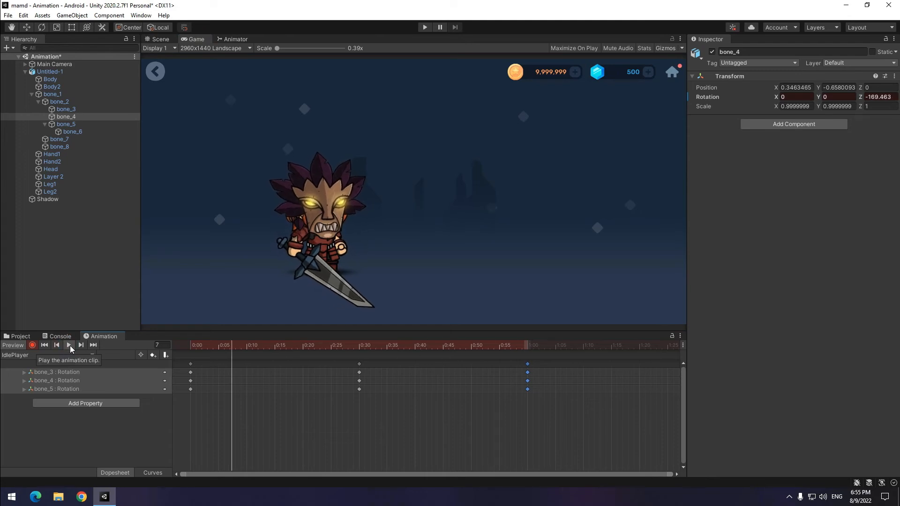
# Return to the Scene view at frame 30 of the clip and select the Untitled-1 character.
pyautogui.click(160, 39)
pyautogui.moveTo(328, 346); pyautogui.dragTo(347, 347)
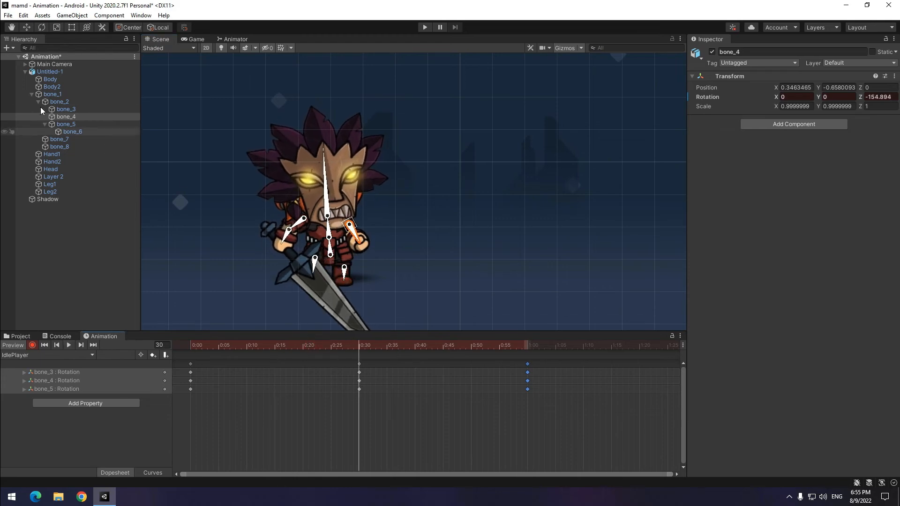
pyautogui.click(49, 72)
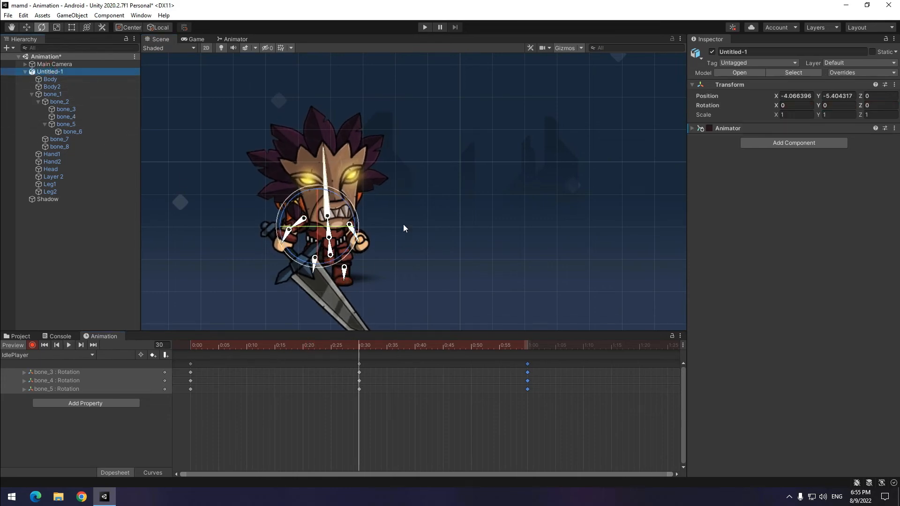